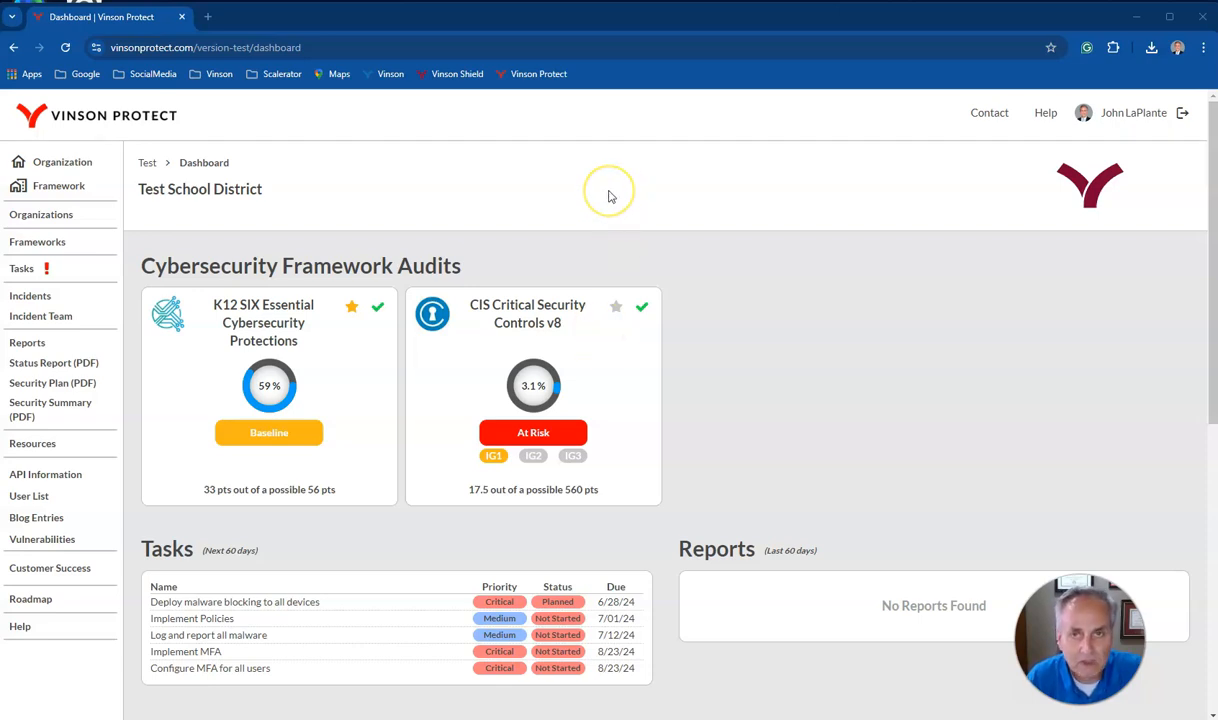
# Add NIST Cybersecurity Framework v2.0 to the Test School District's frameworks
pyautogui.click(45, 248)
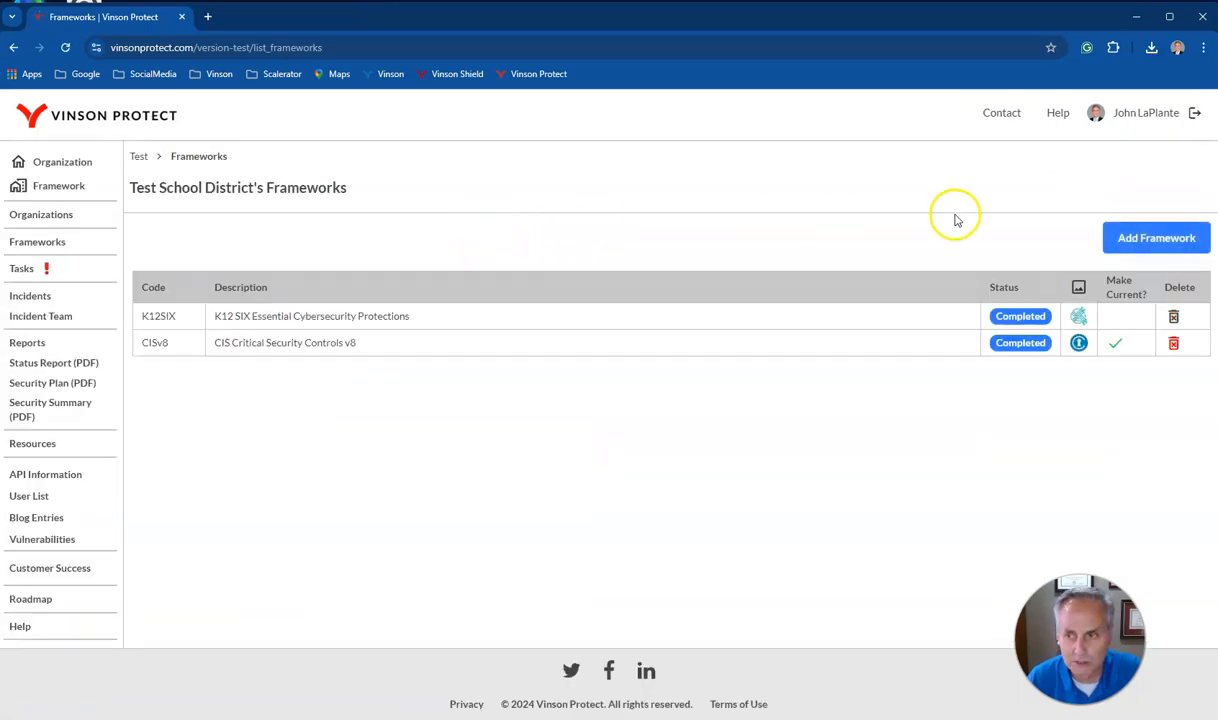
pyautogui.click(1133, 238)
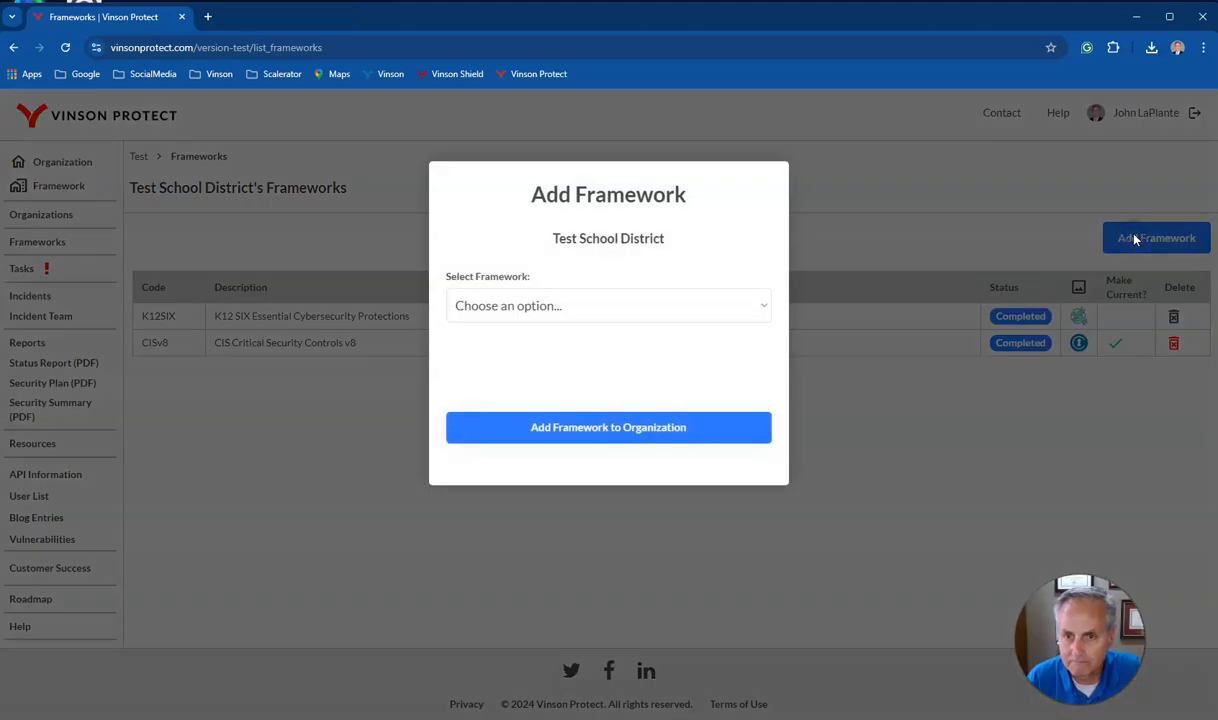
pyautogui.click(517, 305)
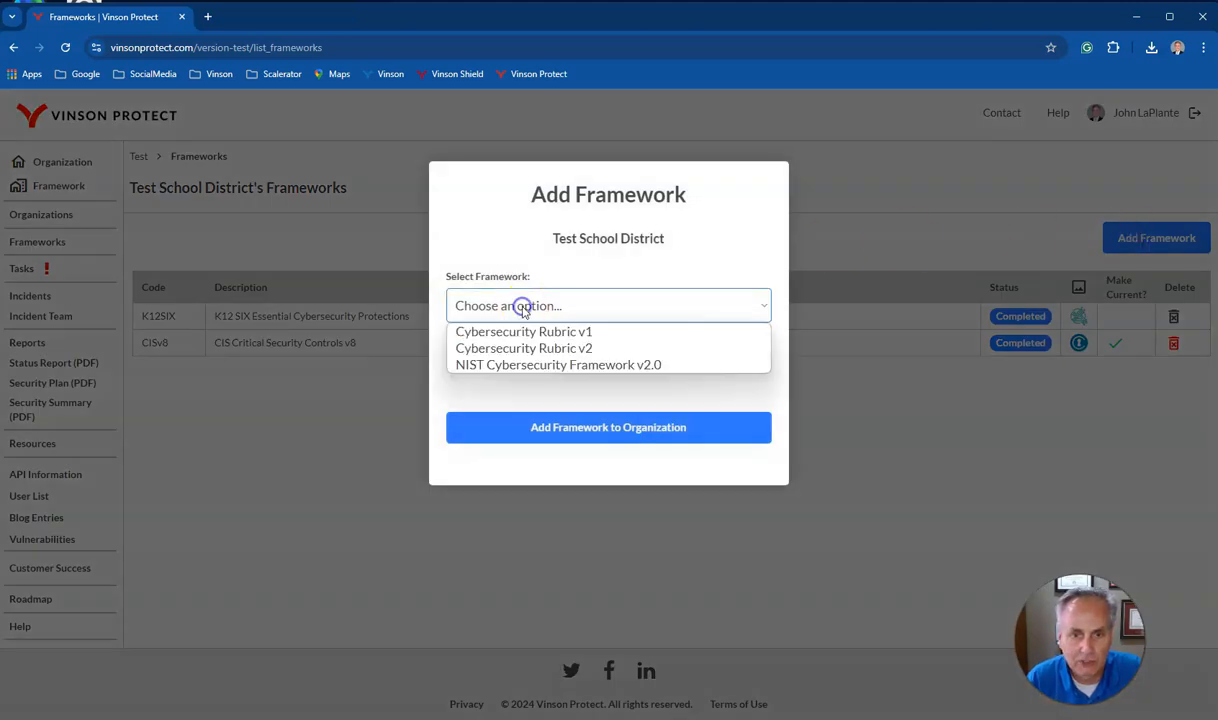
pyautogui.click(599, 366)
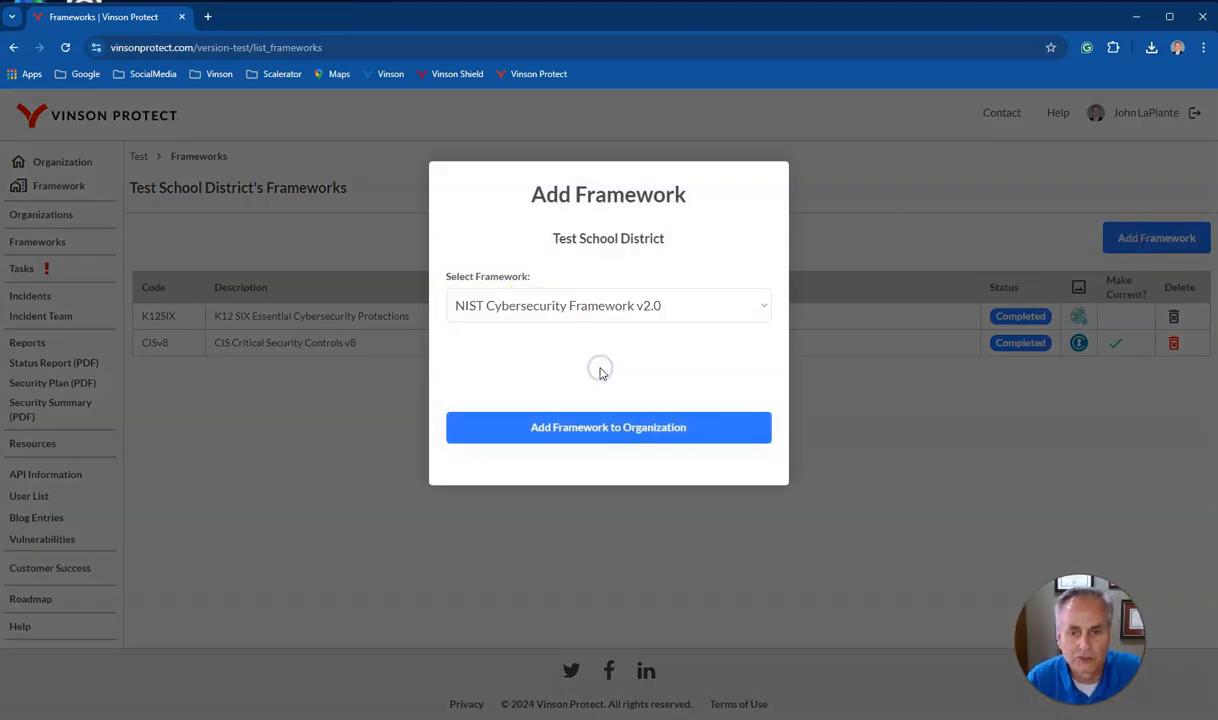
pyautogui.click(600, 430)
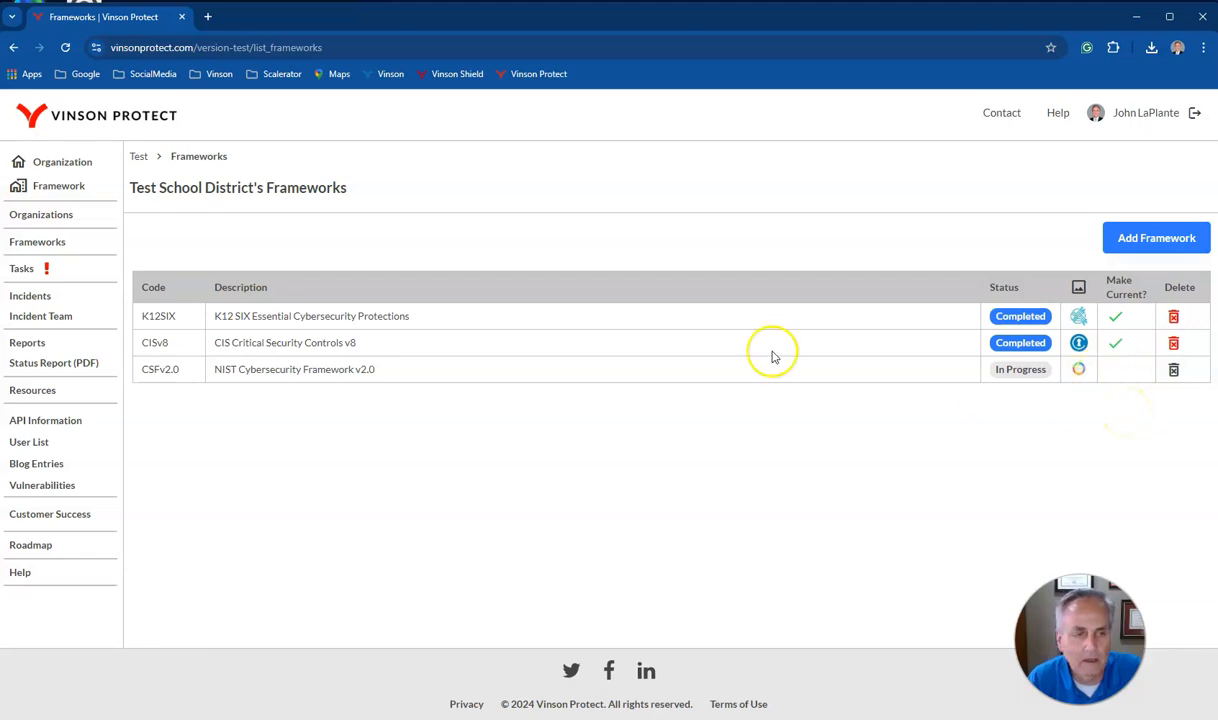
# Open the Organizational Context (GV.OC) control in the NIST framework's Govern group and look through its tier options
pyautogui.click(52, 189)
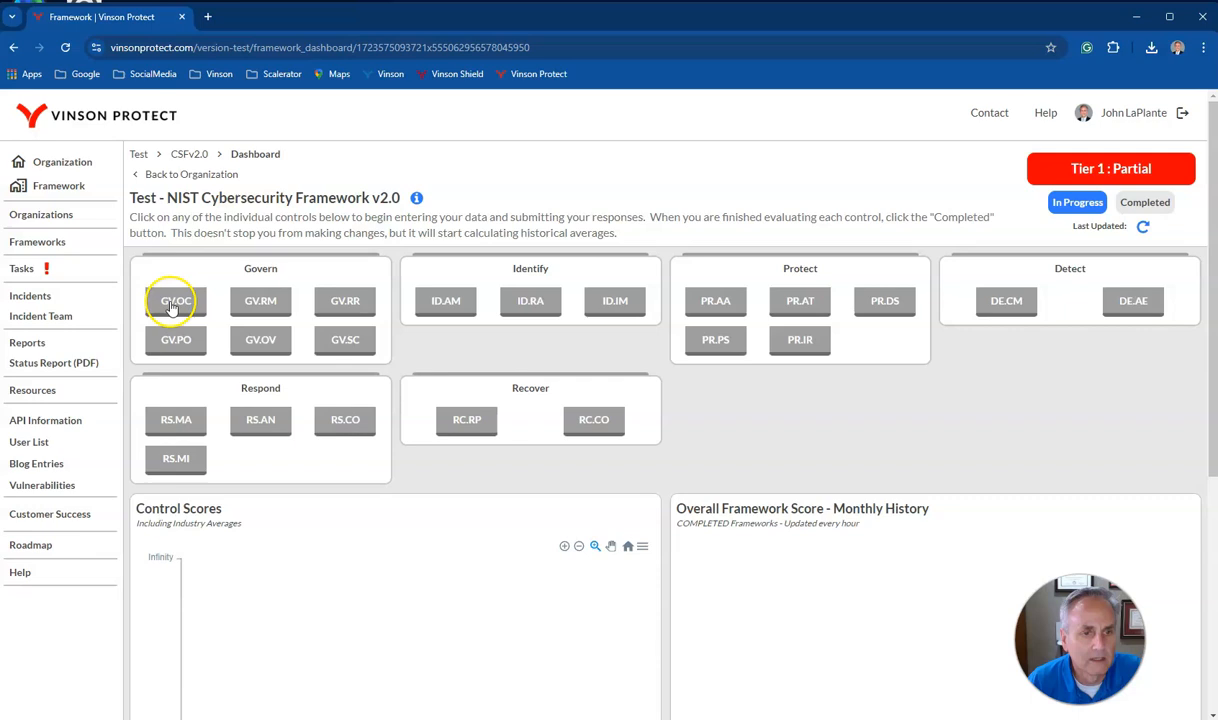
pyautogui.click(176, 303)
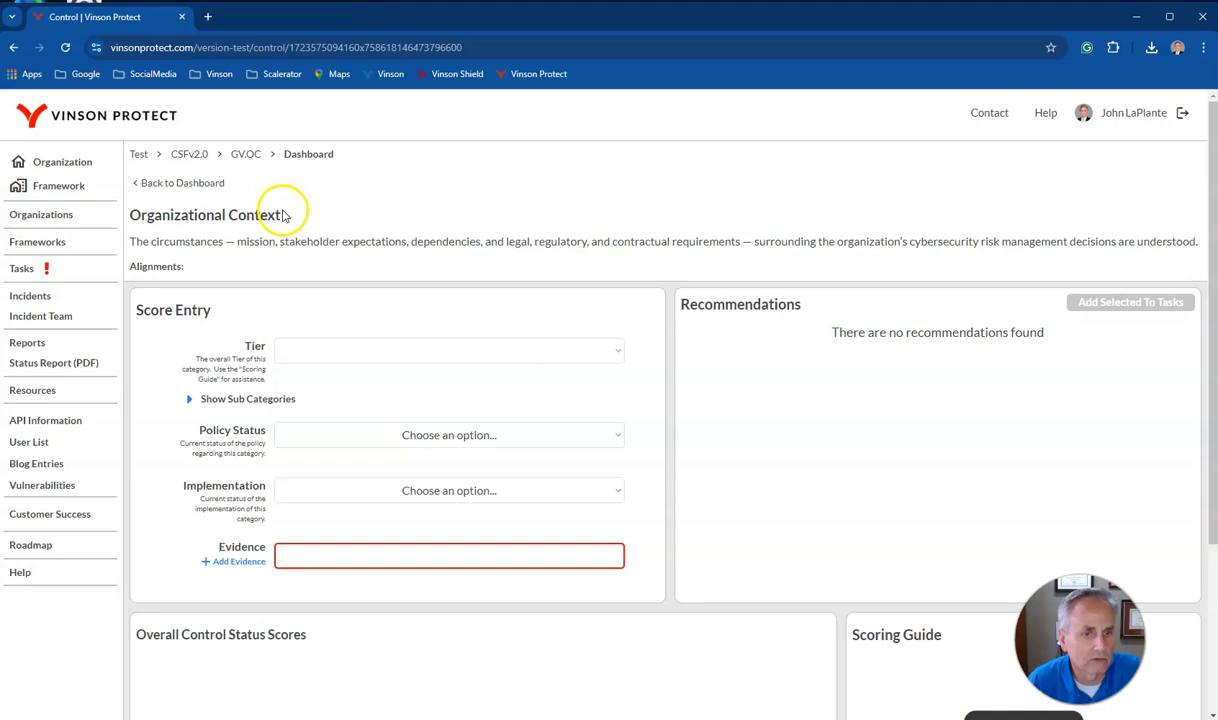
pyautogui.click(380, 354)
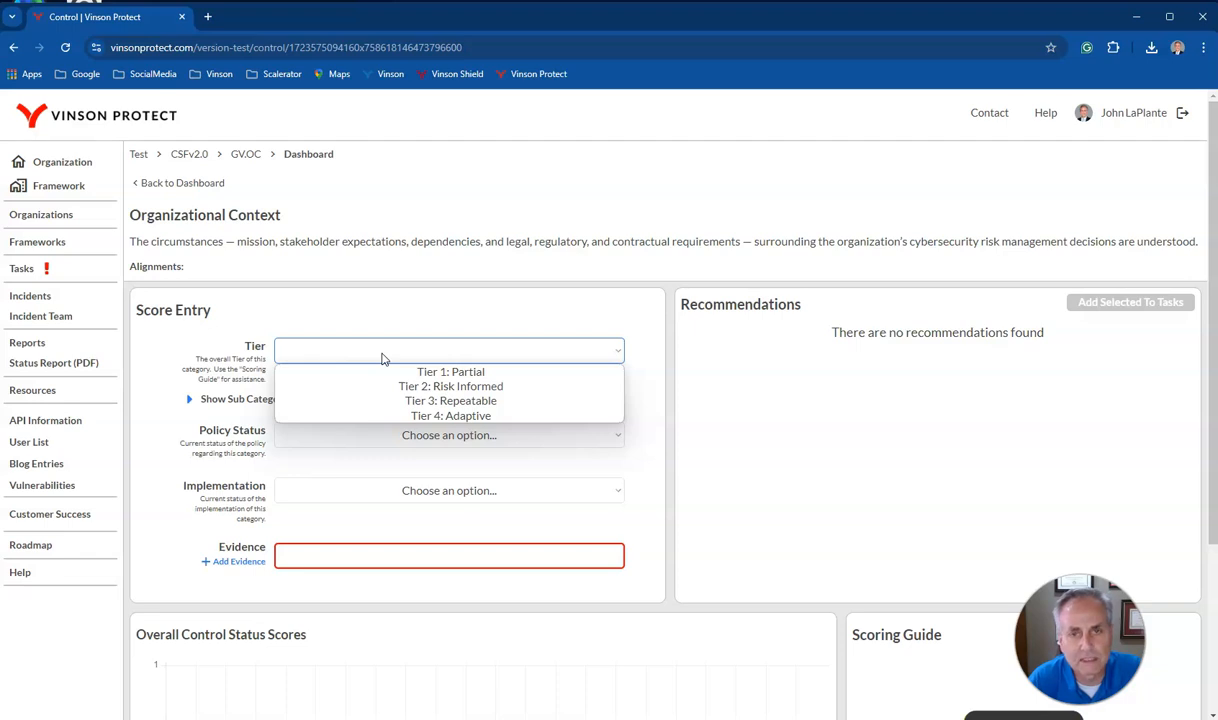
pyautogui.click(420, 285)
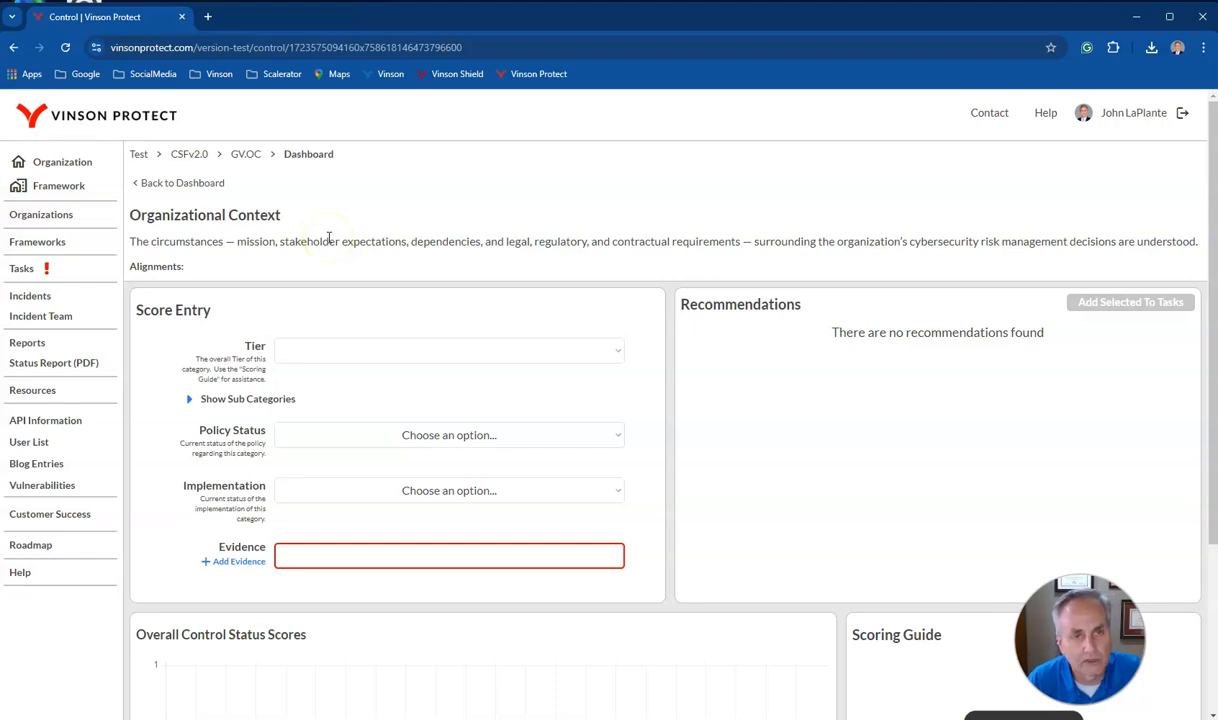
# Open the Scoring Guide, read through the NIST quick-start guide on the CSF tiers, and return to the control page
pyautogui.click(915, 643)
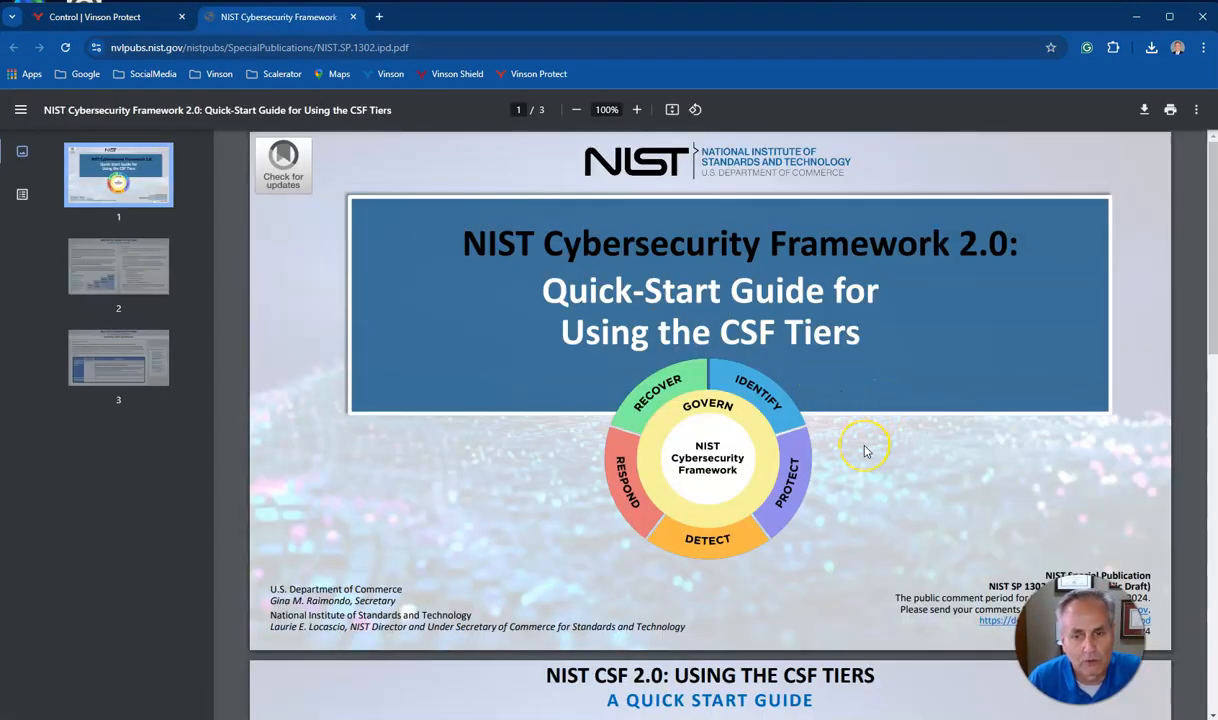
pyautogui.scroll(-5, 865, 435)
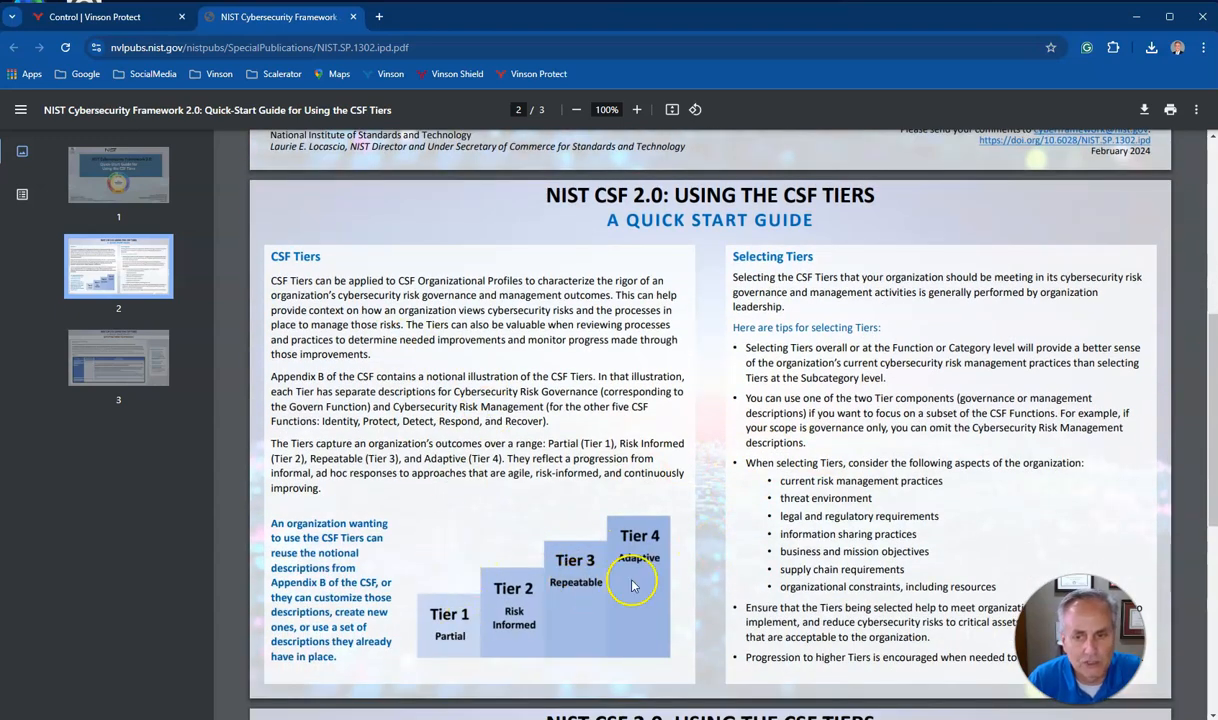
pyautogui.scroll(-5, 631, 585)
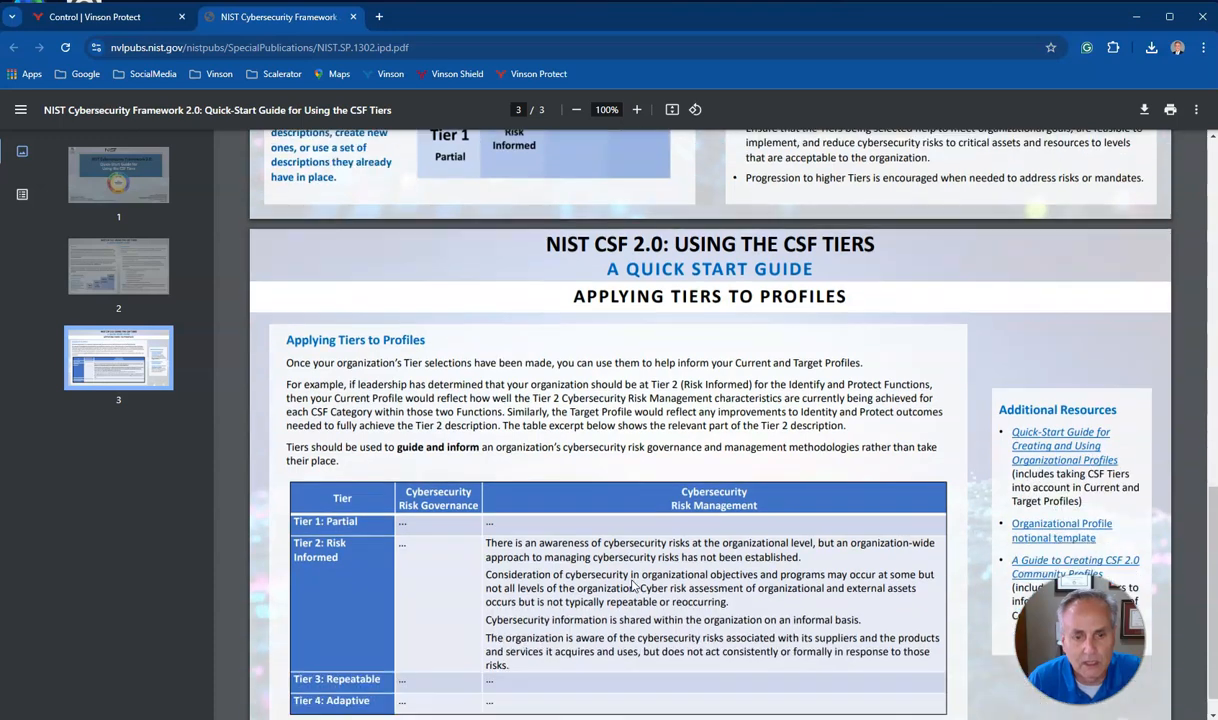
pyautogui.scroll(5, 631, 585)
pyautogui.scroll(4, 631, 585)
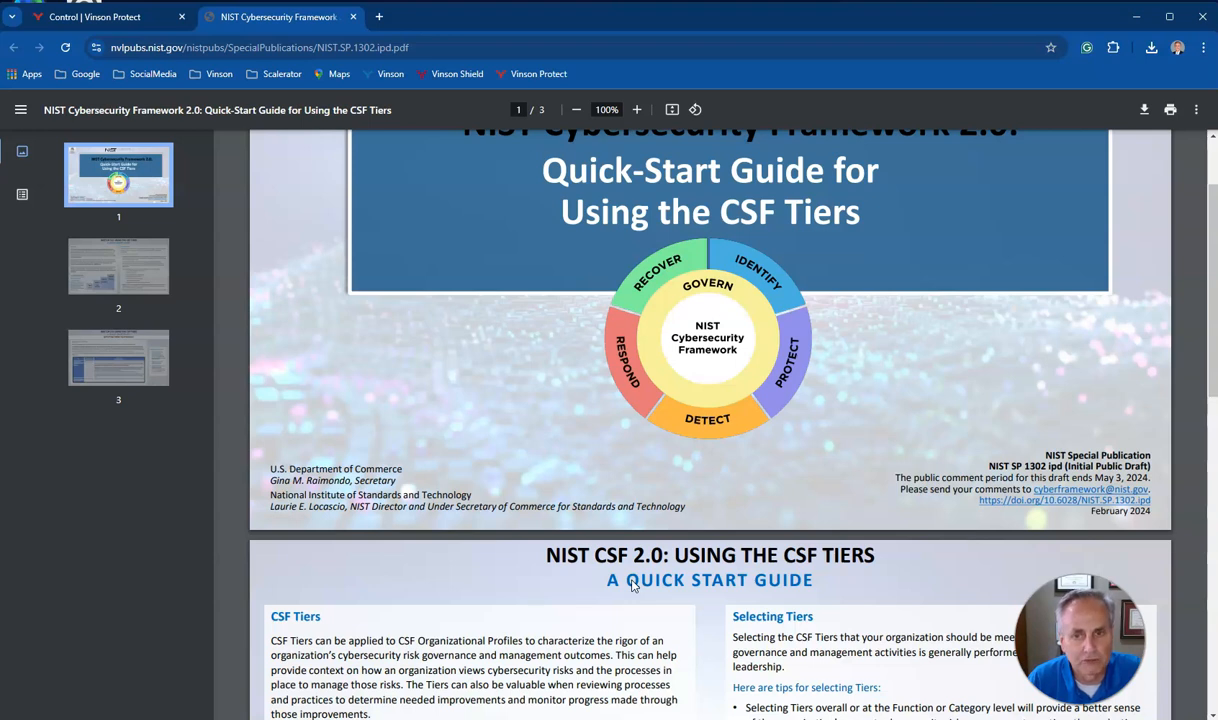
pyautogui.click(95, 17)
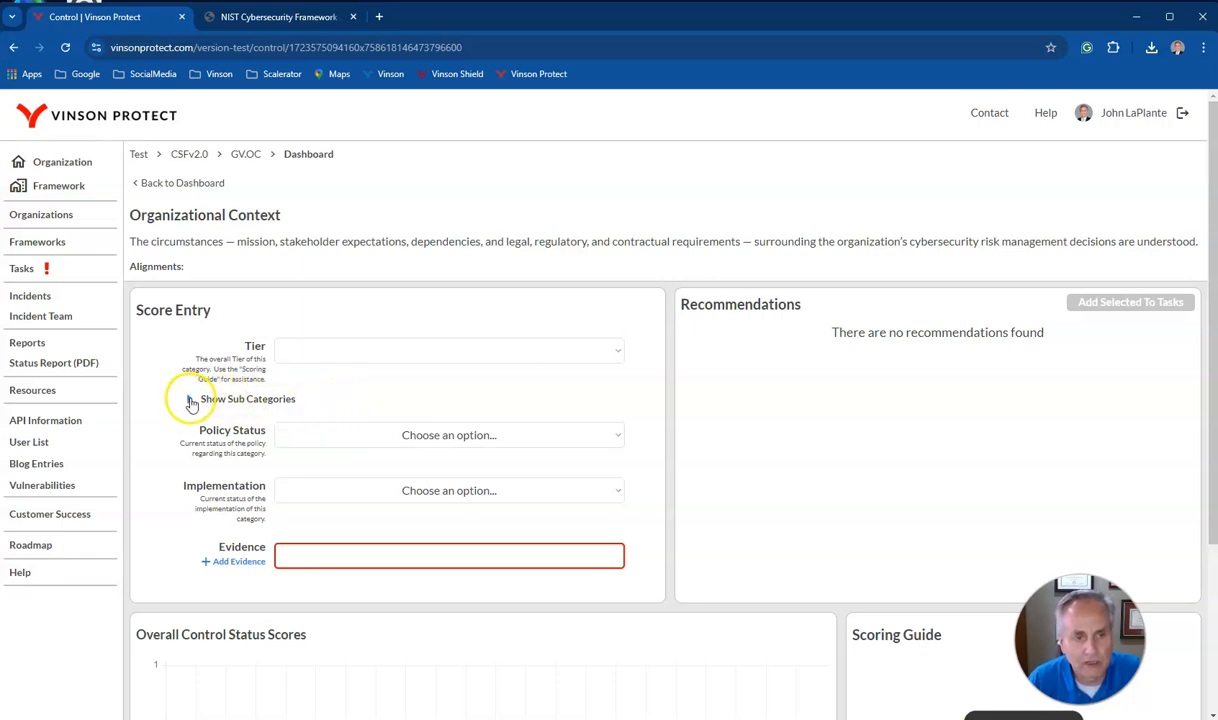
# Expand the sub categories of Organizational Context and mark GV.OC-01, GV.OC-02 and GV.OC-03 as met
pyautogui.click(190, 399)
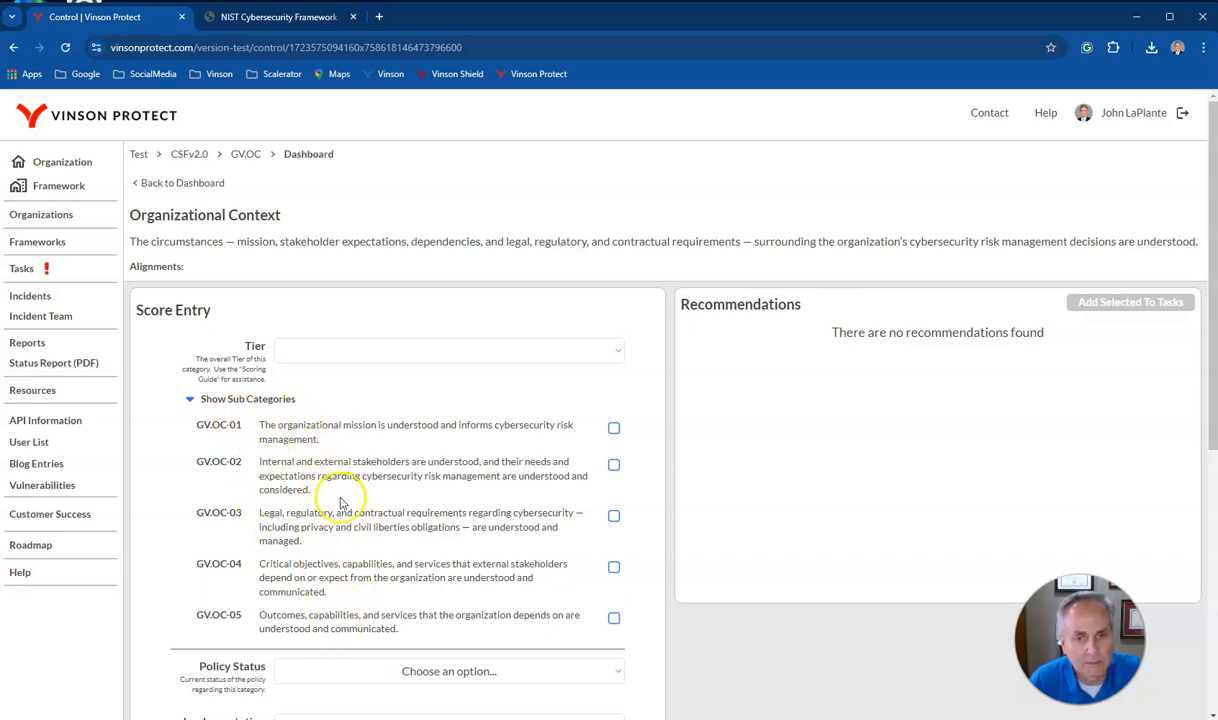
pyautogui.click(614, 428)
pyautogui.click(614, 516)
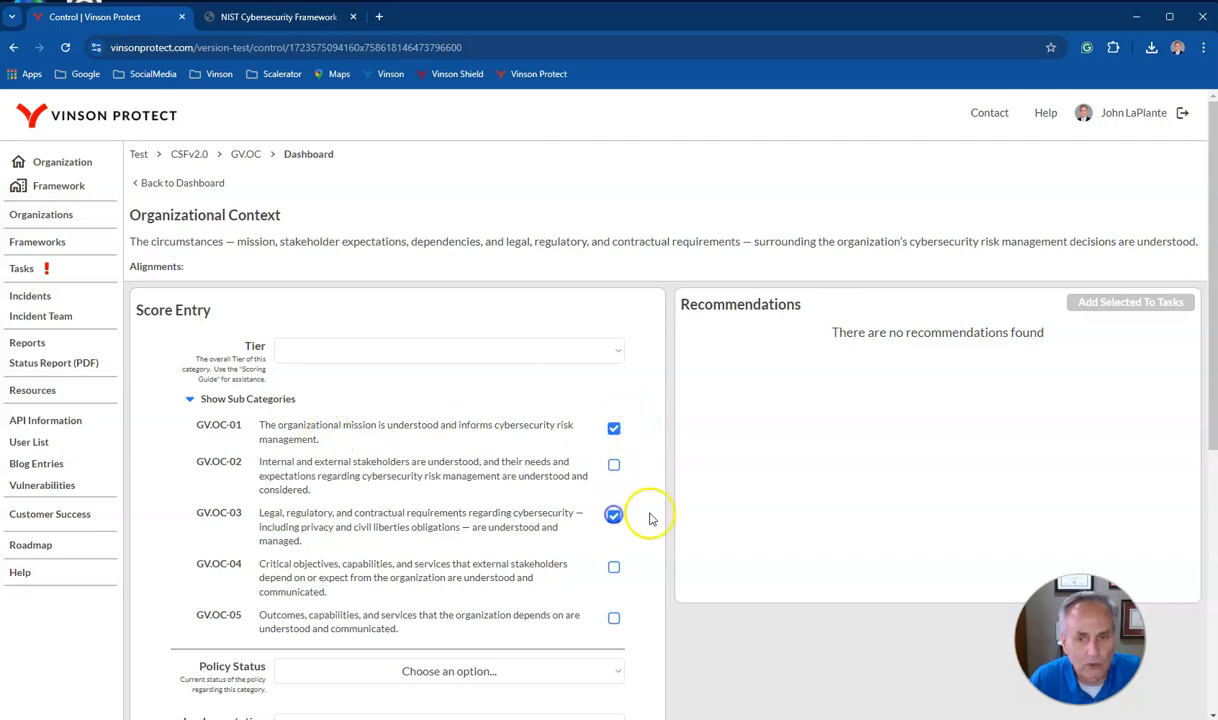
pyautogui.click(615, 467)
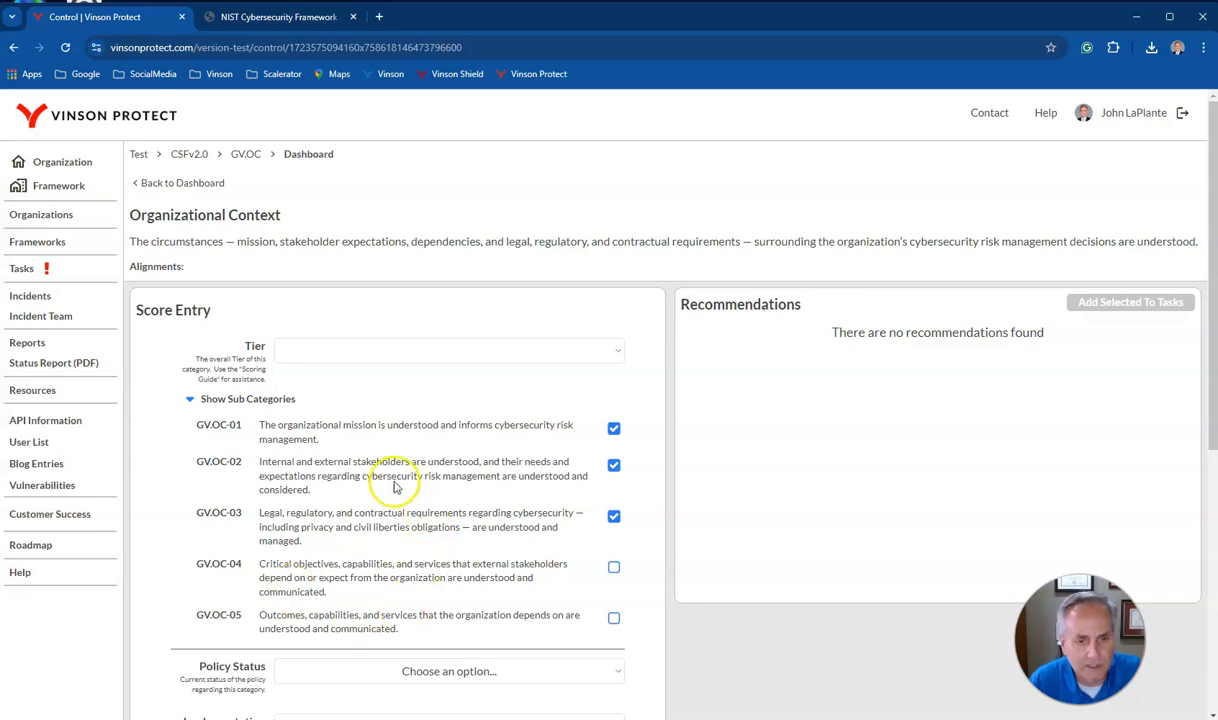
# Score Organizational Context as Tier 2: Risk Informed, with policy status Informal and implementation Partial, and collapse the sub categories
pyautogui.click(369, 356)
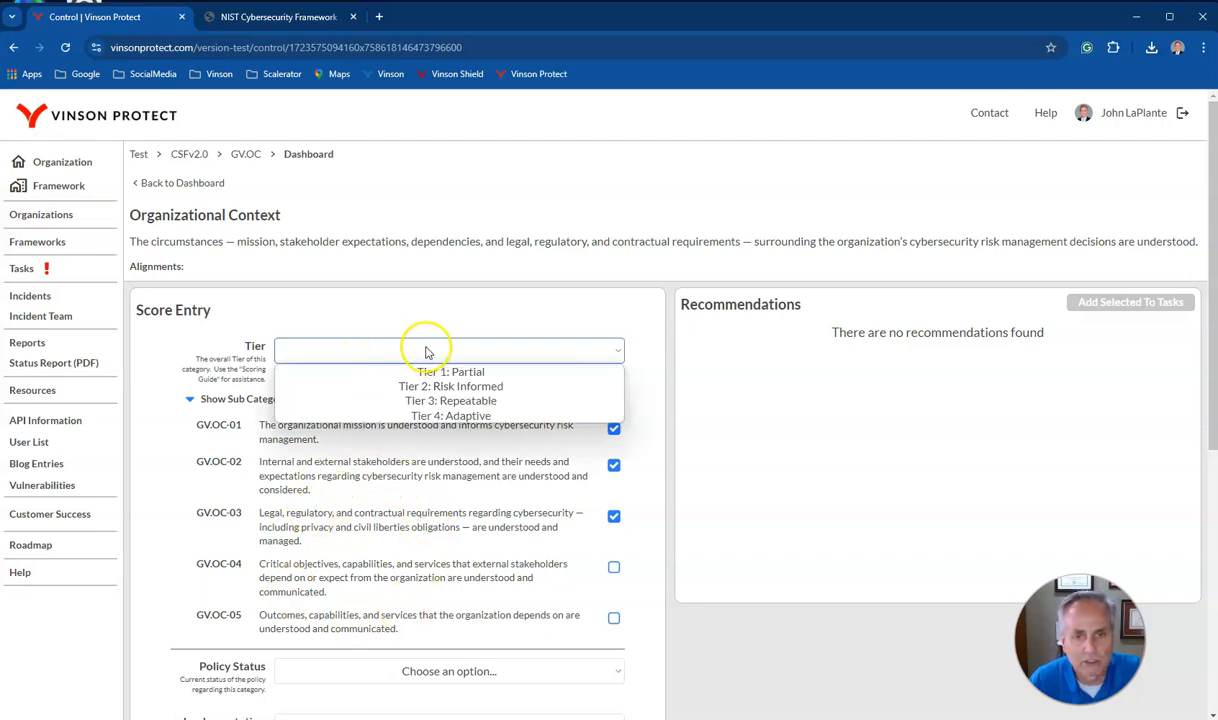
pyautogui.click(474, 388)
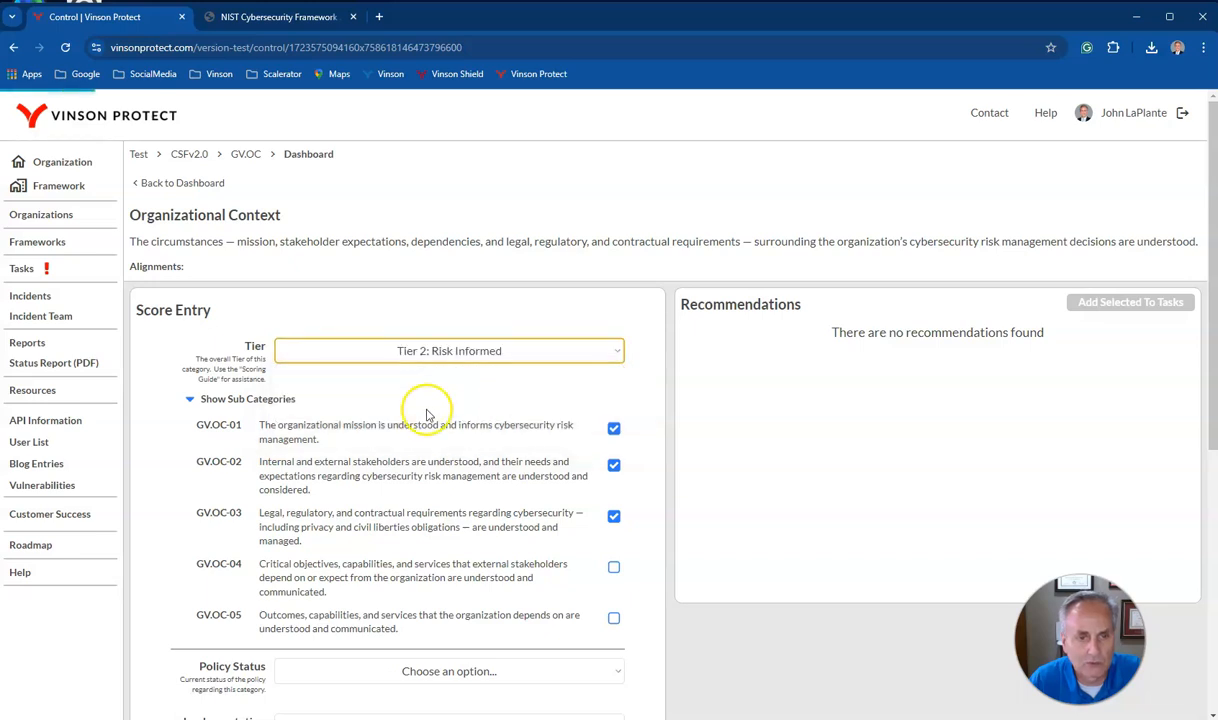
pyautogui.click(190, 400)
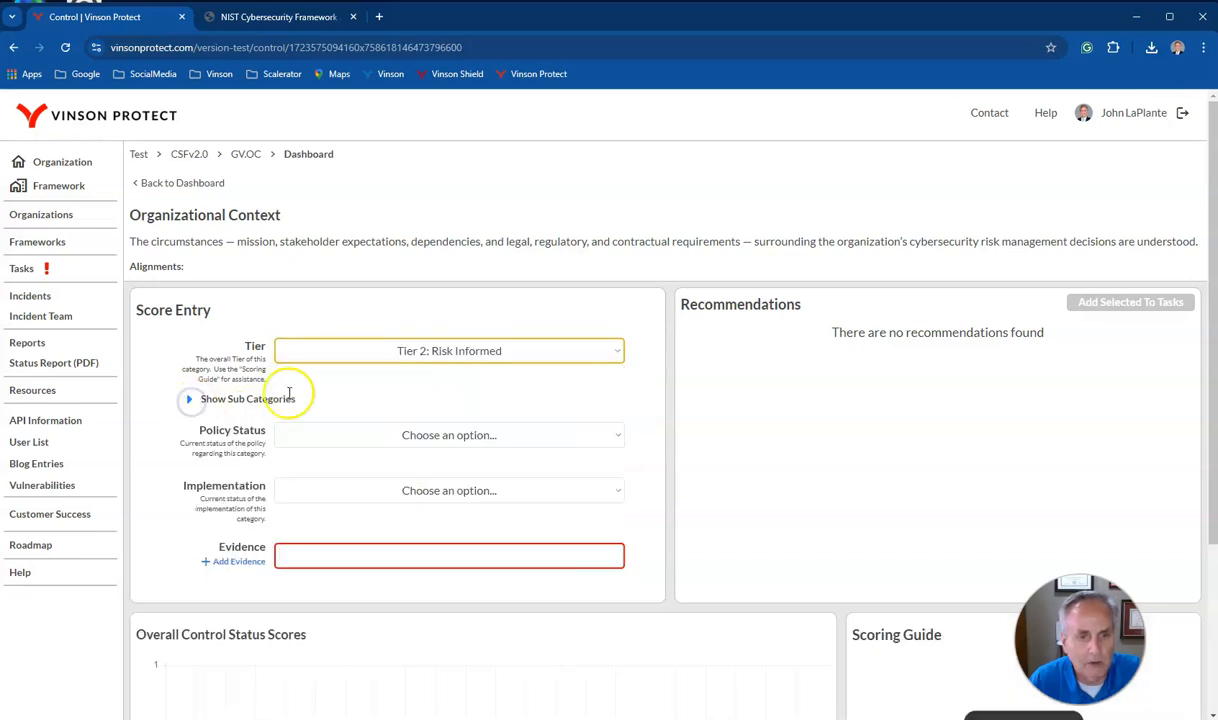
pyautogui.click(447, 434)
pyautogui.click(459, 472)
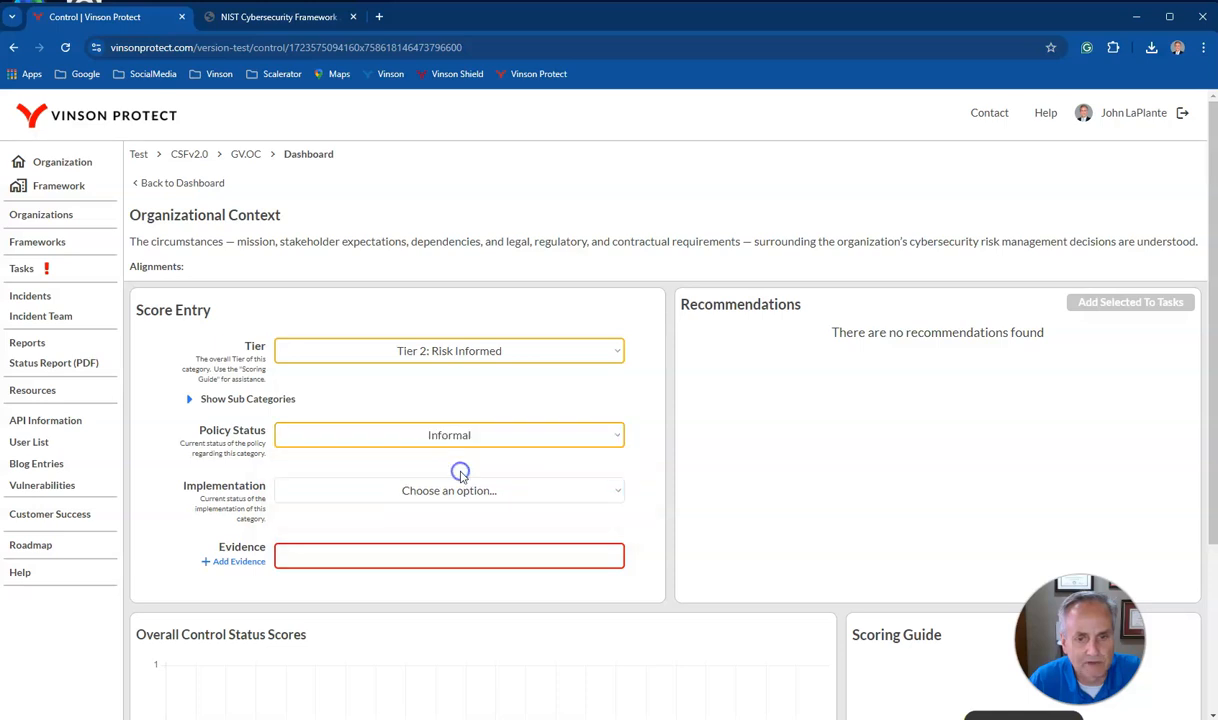
pyautogui.click(455, 492)
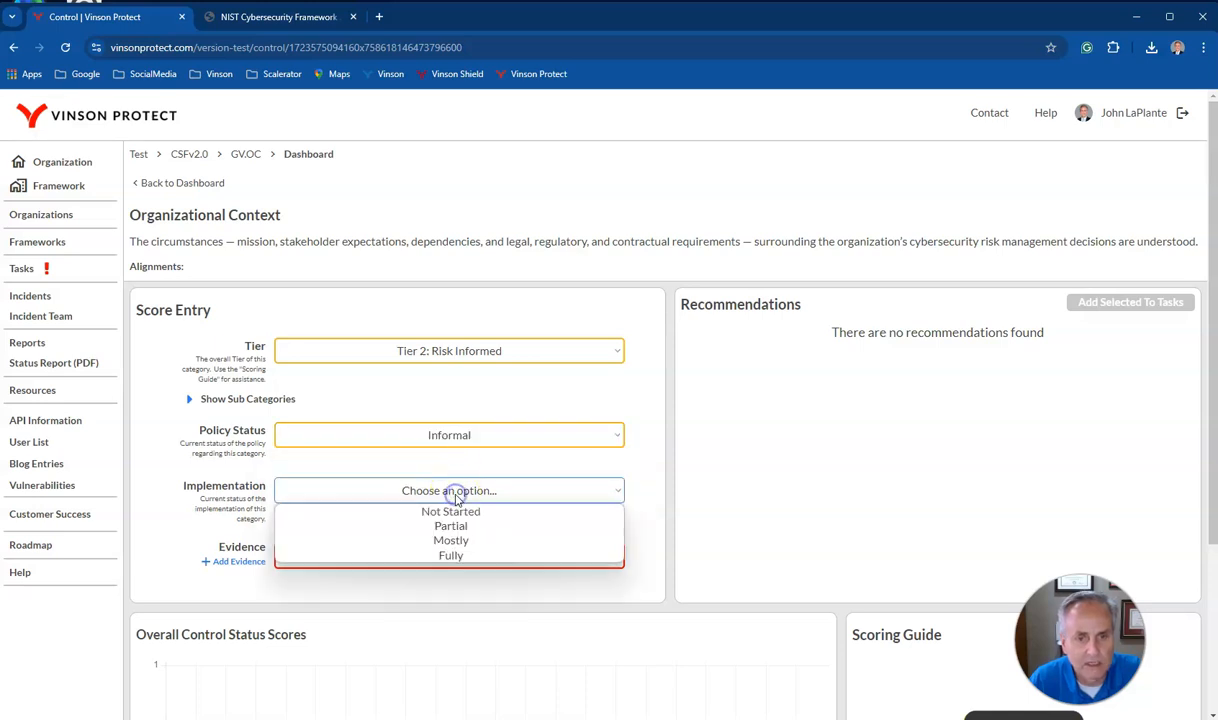
pyautogui.click(467, 524)
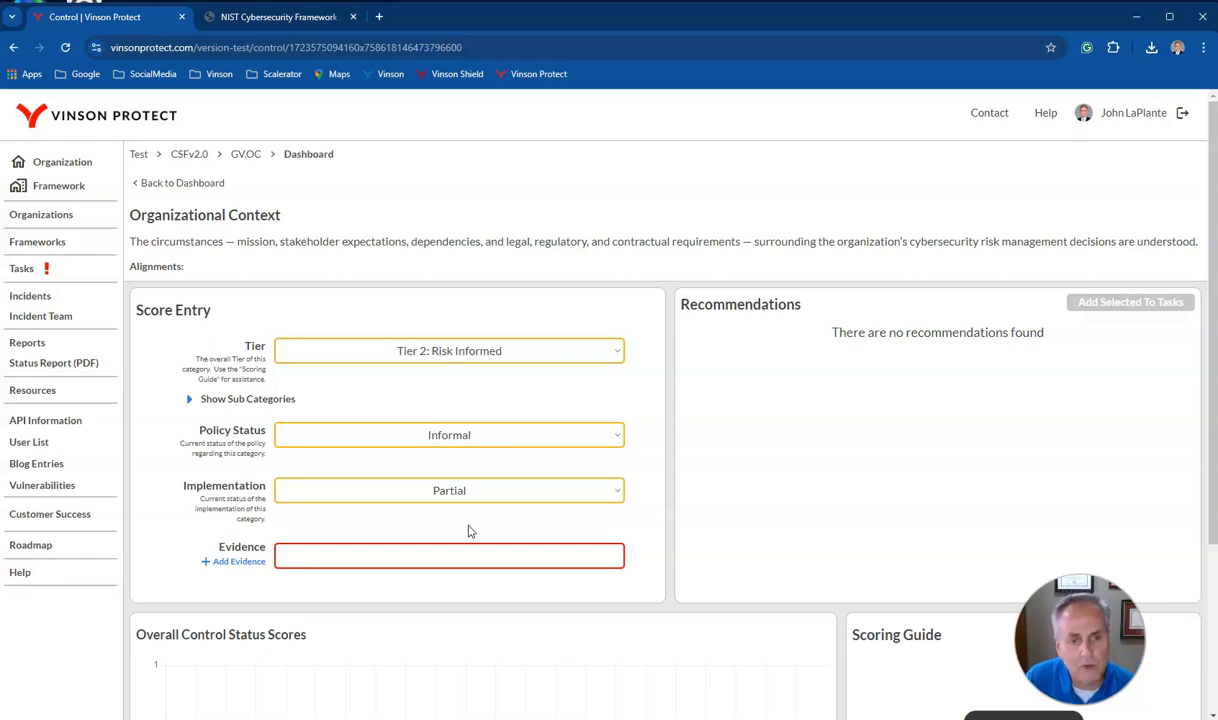
# Check the evidence entry and review the sub categories of the Organizational Context control
pyautogui.click(242, 570)
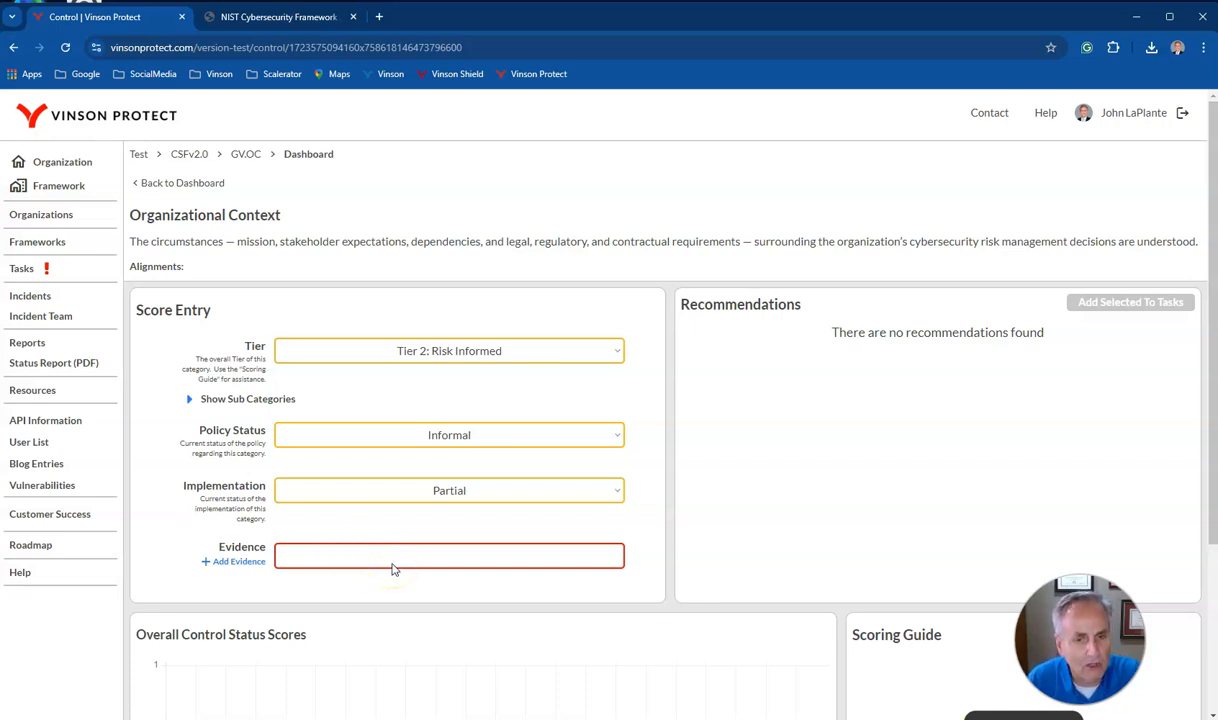
pyautogui.click(577, 398)
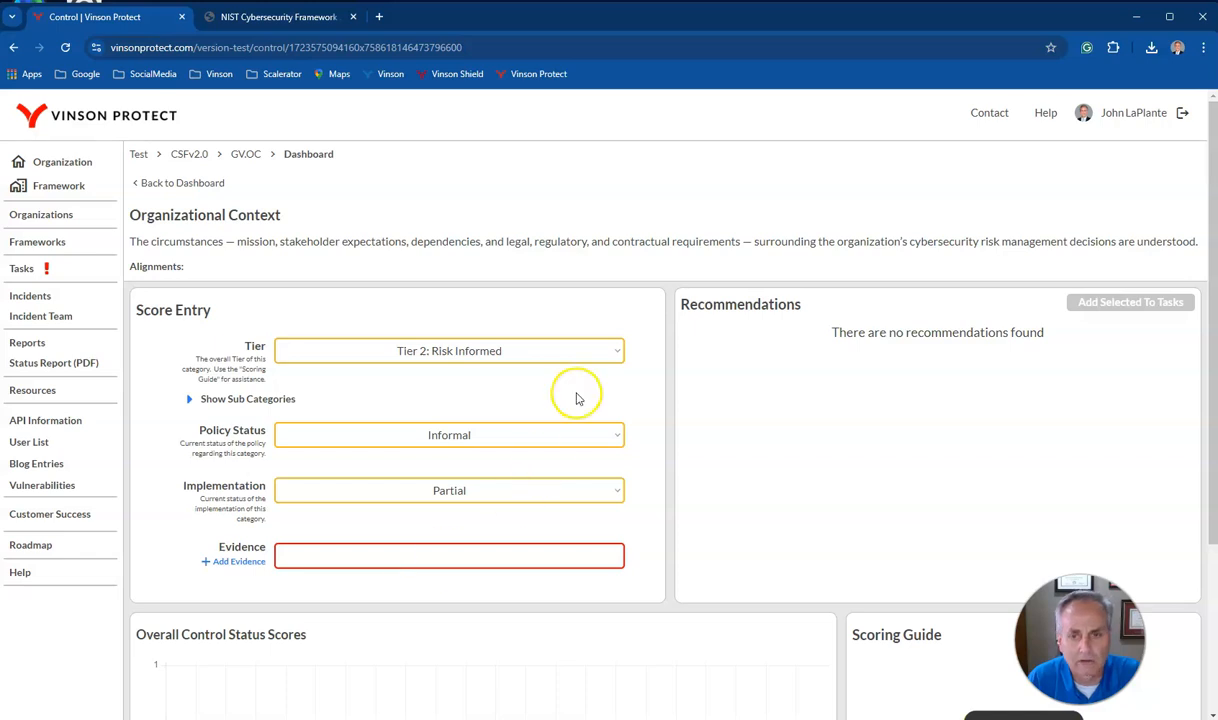
pyautogui.click(190, 400)
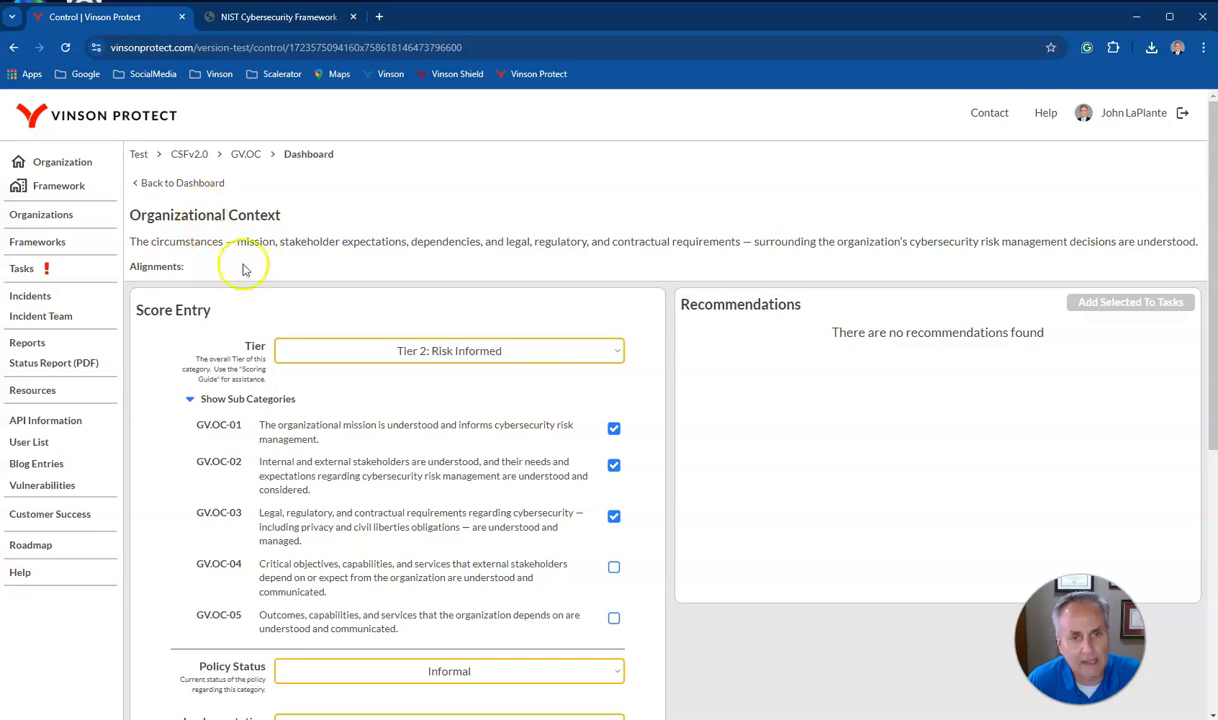
pyautogui.click(189, 400)
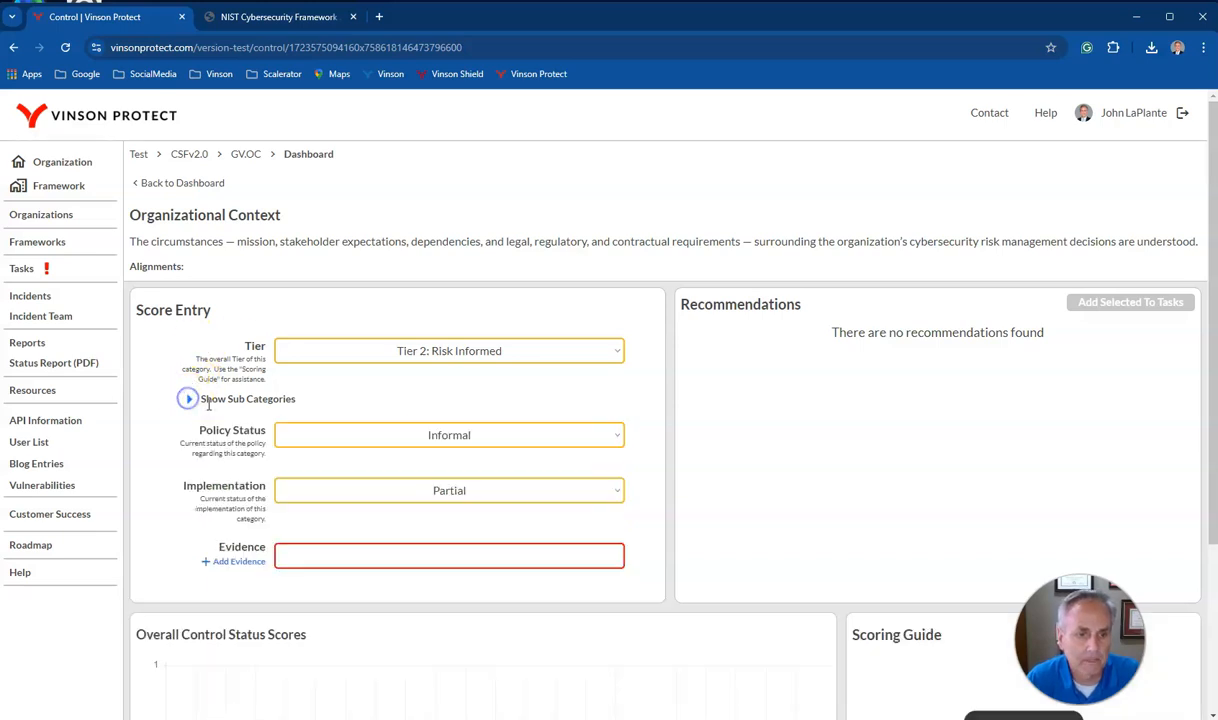
# Return to the framework dashboard and review its last-updated date, control scores and monthly score history
pyautogui.click(184, 186)
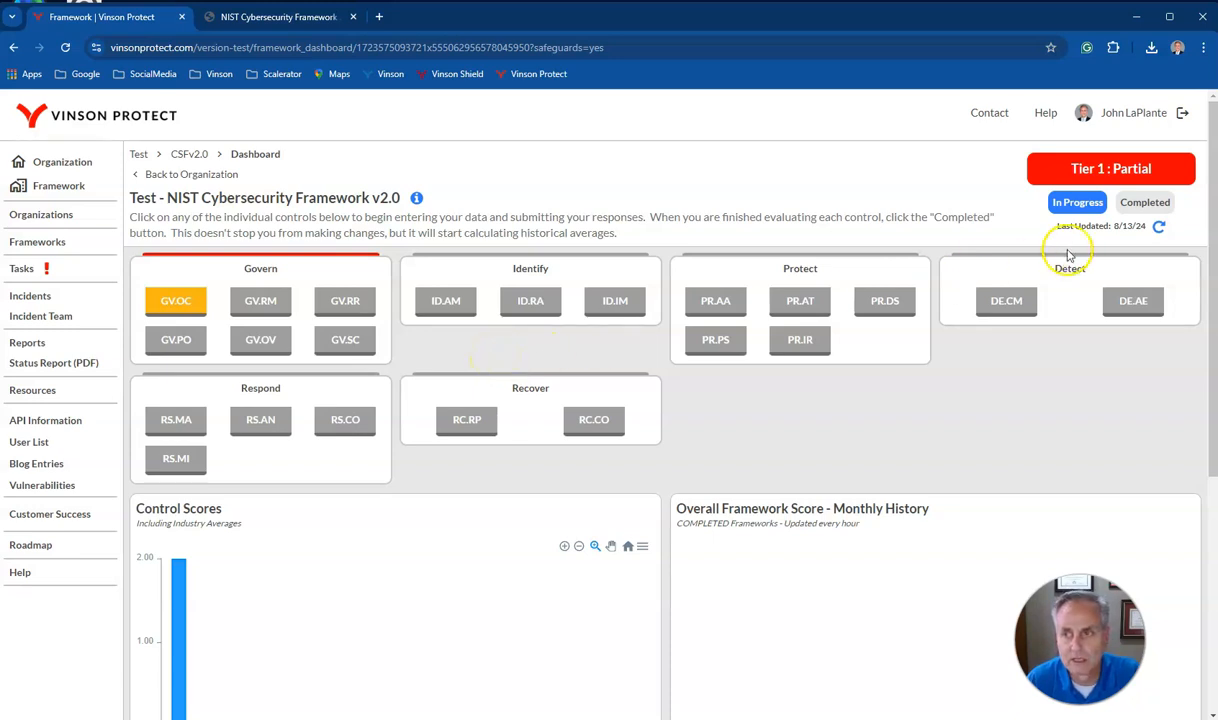
pyautogui.moveTo(1057, 226); pyautogui.dragTo(1143, 228)
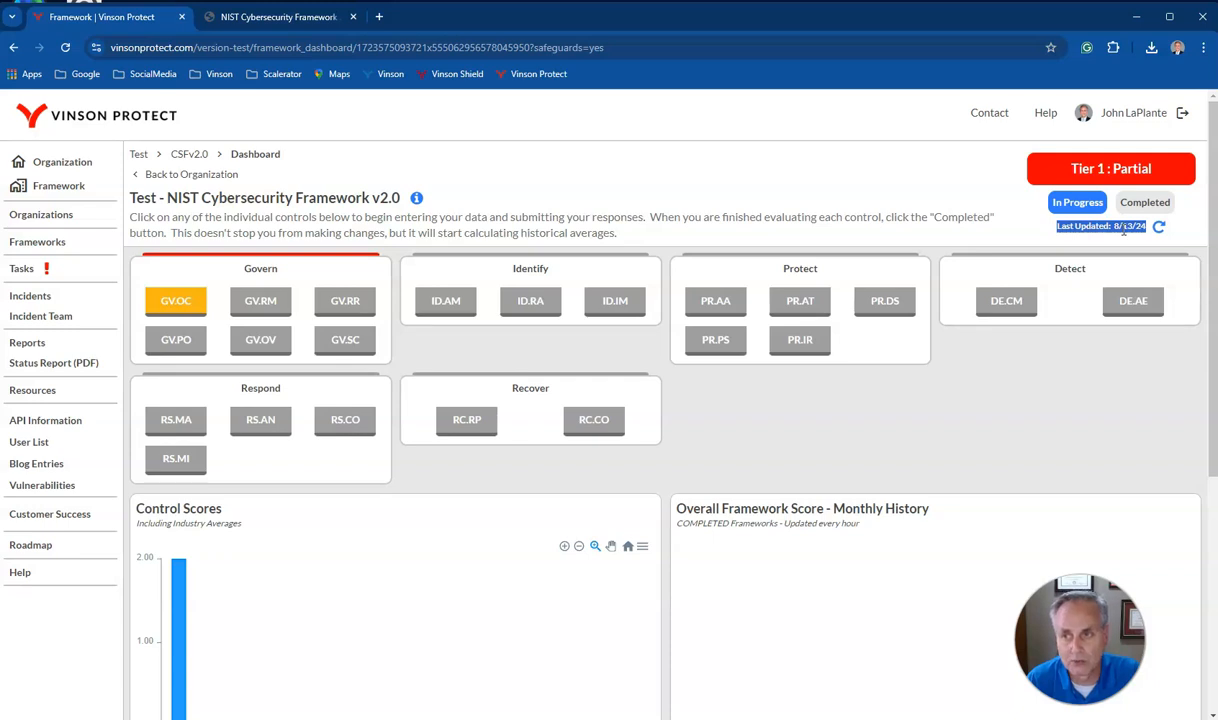
pyautogui.click(648, 189)
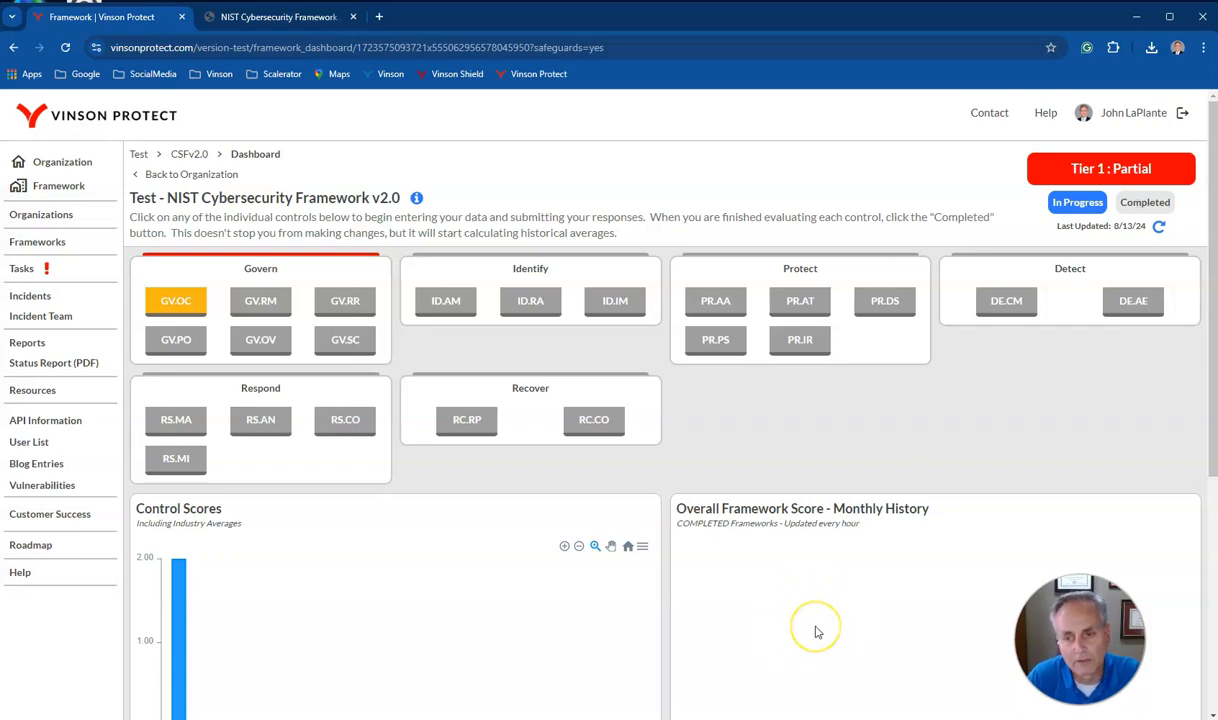
pyautogui.scroll(-2, 815, 632)
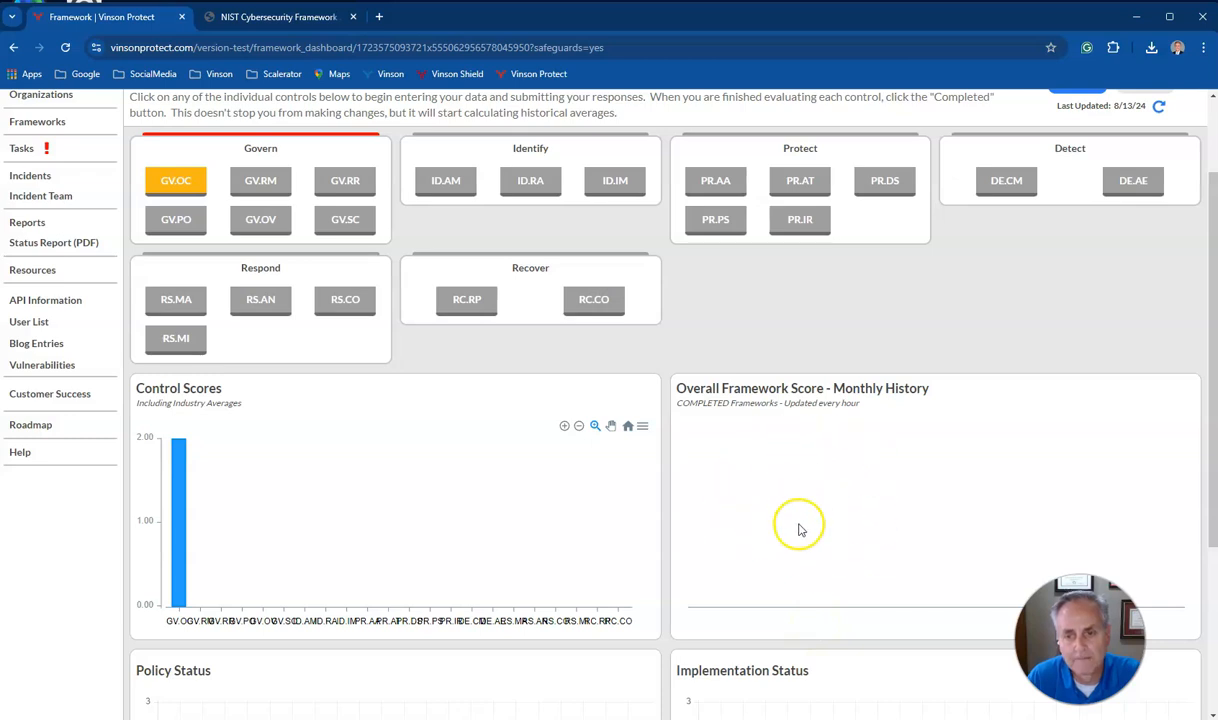
pyautogui.moveTo(678, 405); pyautogui.dragTo(718, 406)
pyautogui.click(719, 408)
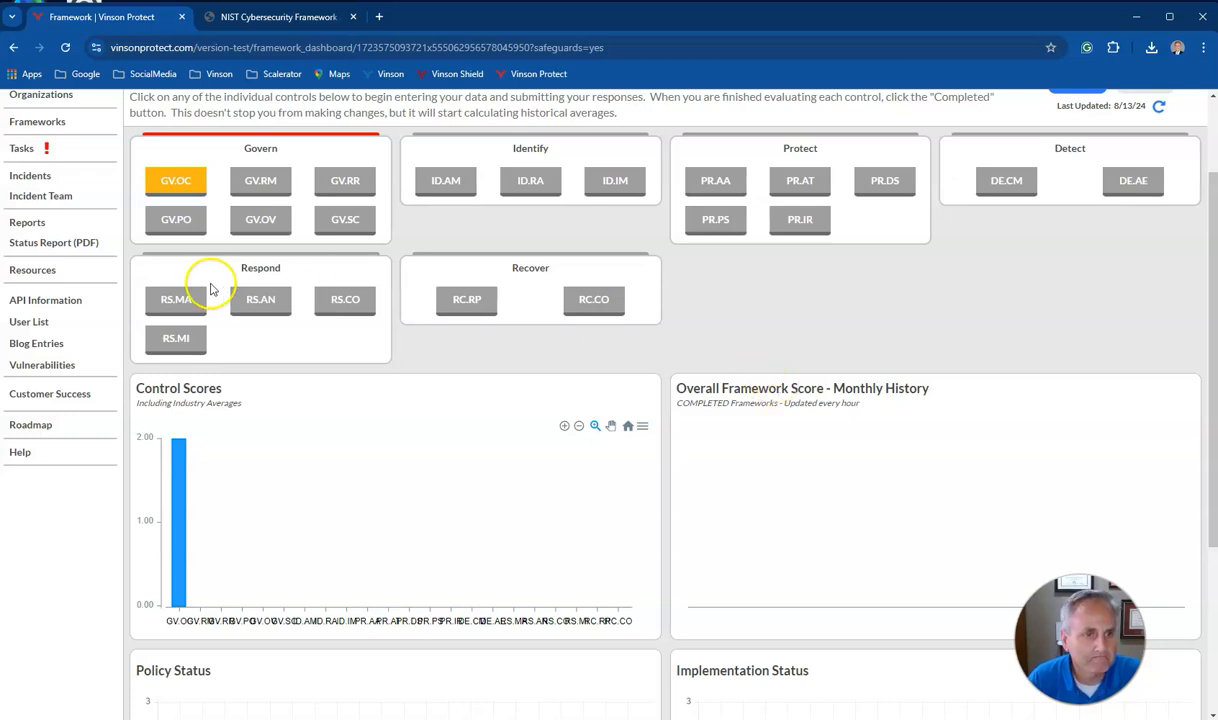
pyautogui.click(546, 229)
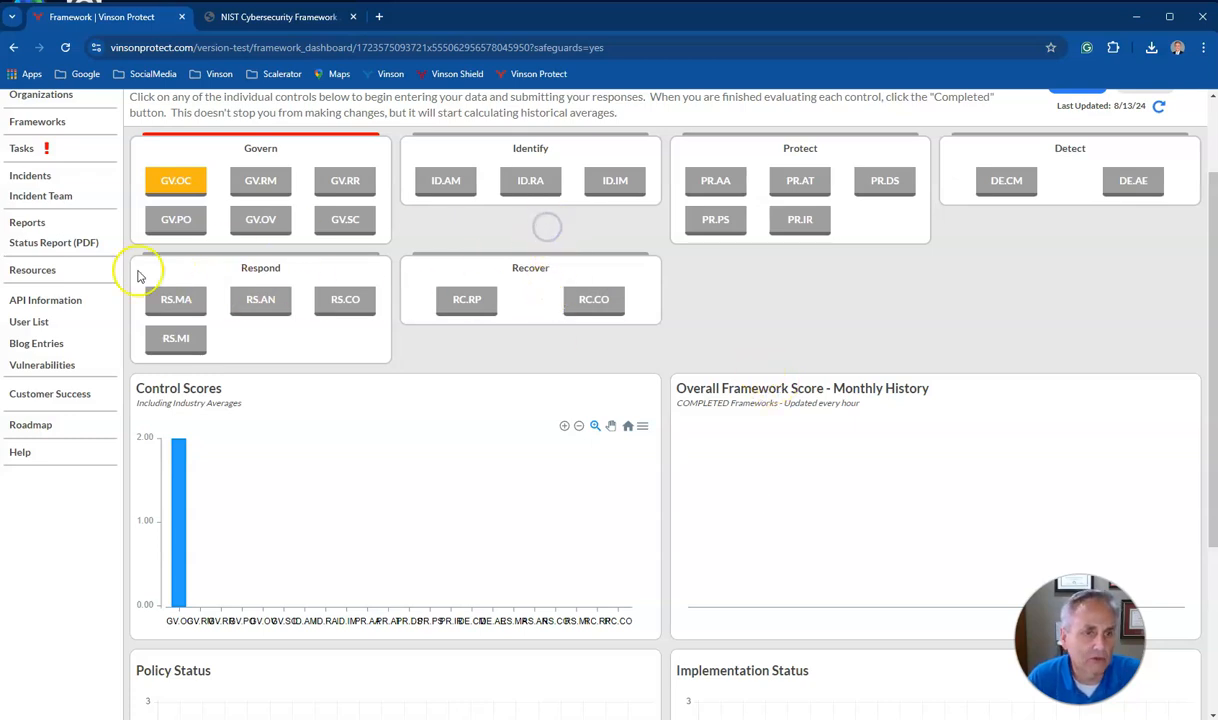
# Open the Status Report for the NIST framework and dismiss the PDF download notice
pyautogui.click(44, 245)
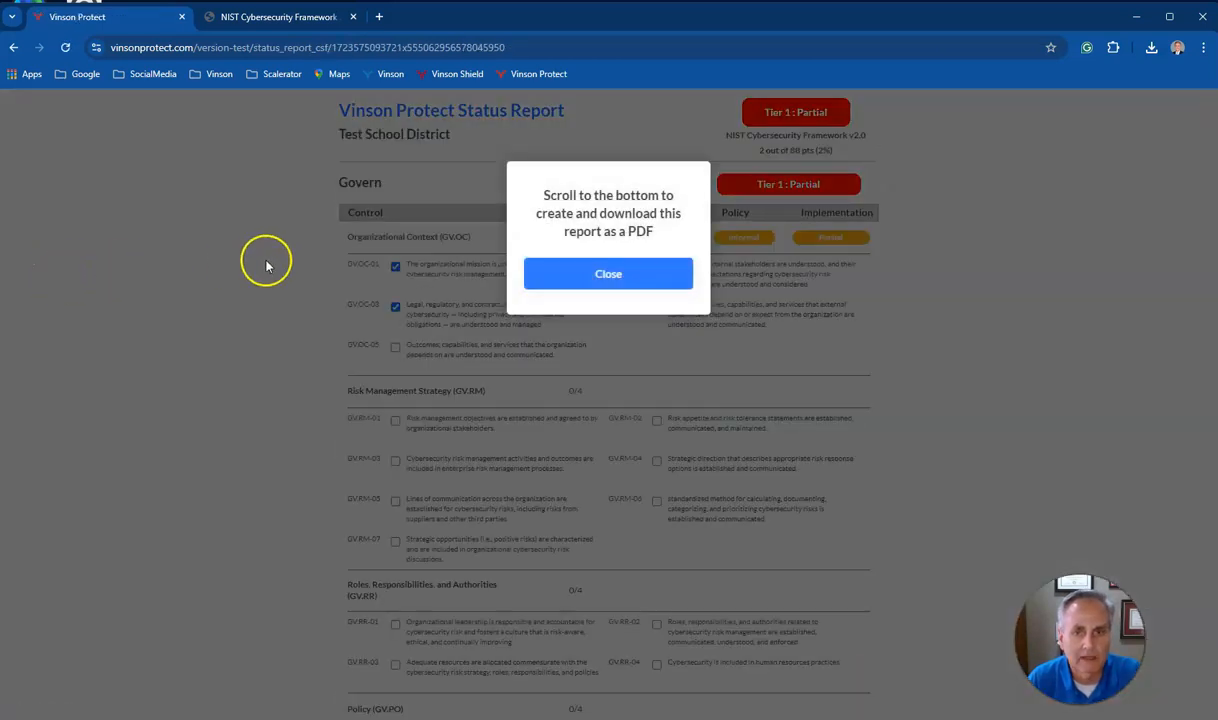
pyautogui.click(620, 274)
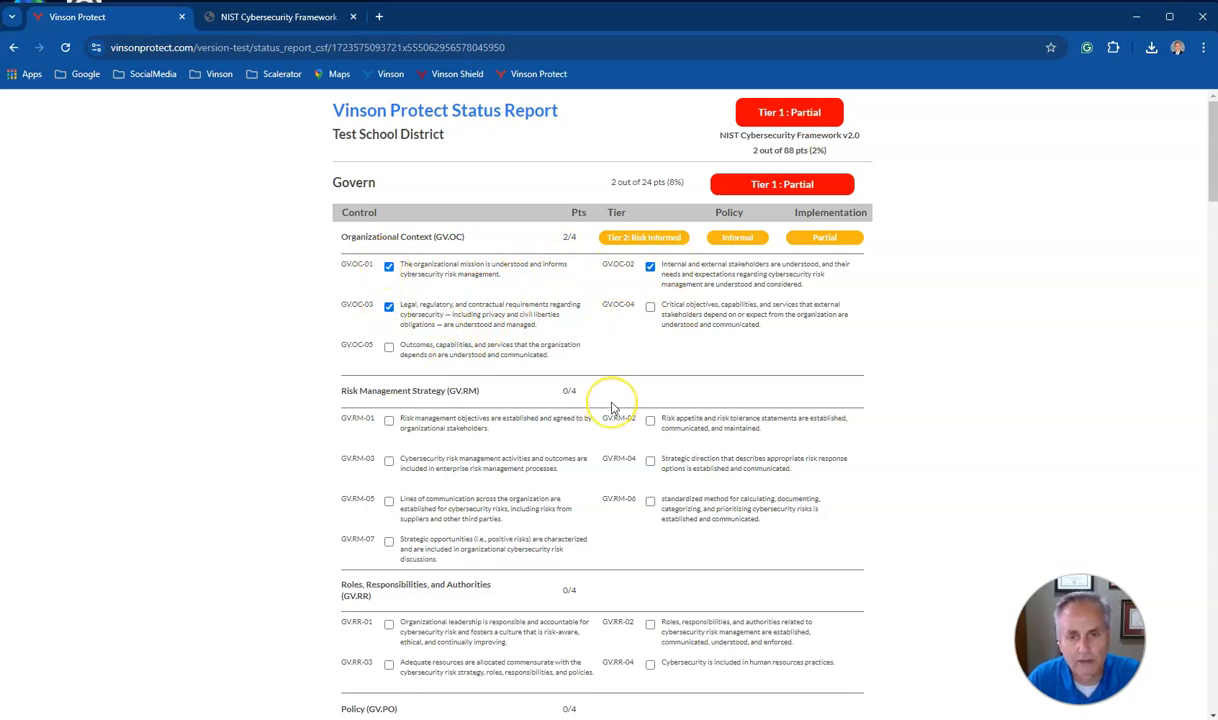
# Download the full status report as a PDF and open the downloaded Test_CSFv2_StatusReport_8_13_24.pdf
pyautogui.scroll(-6, 613, 407)
pyautogui.scroll(-3, 613, 407)
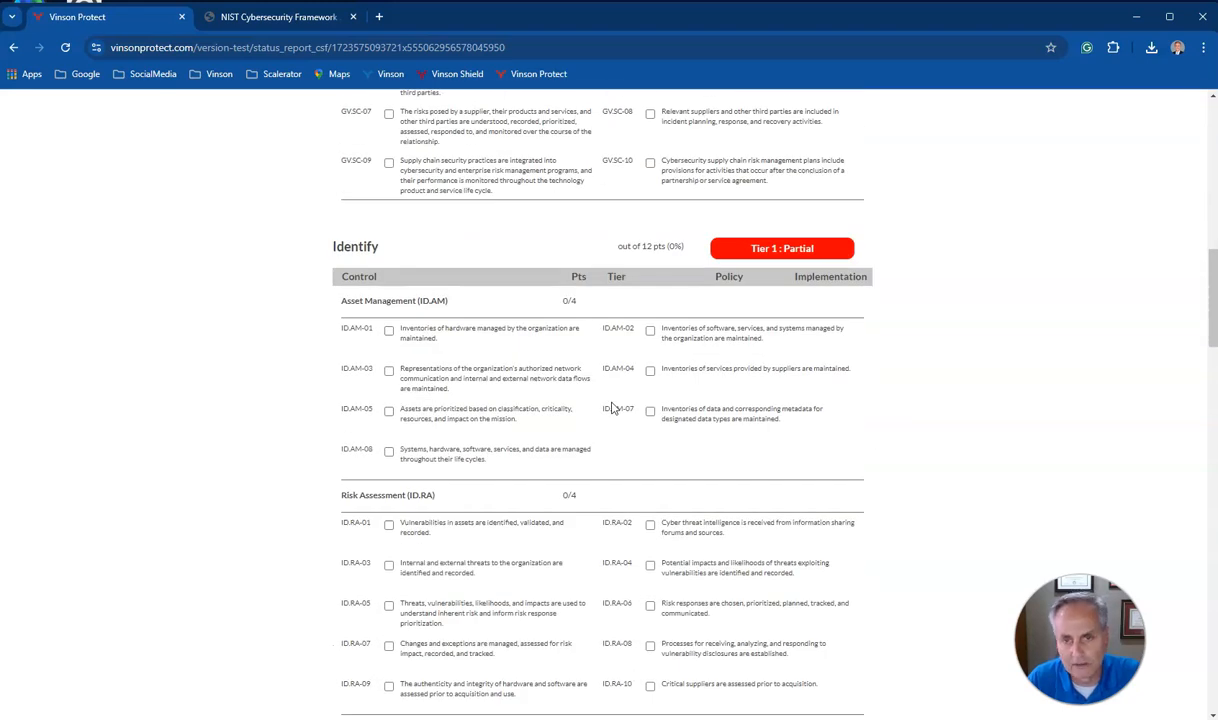
pyautogui.scroll(-3, 613, 407)
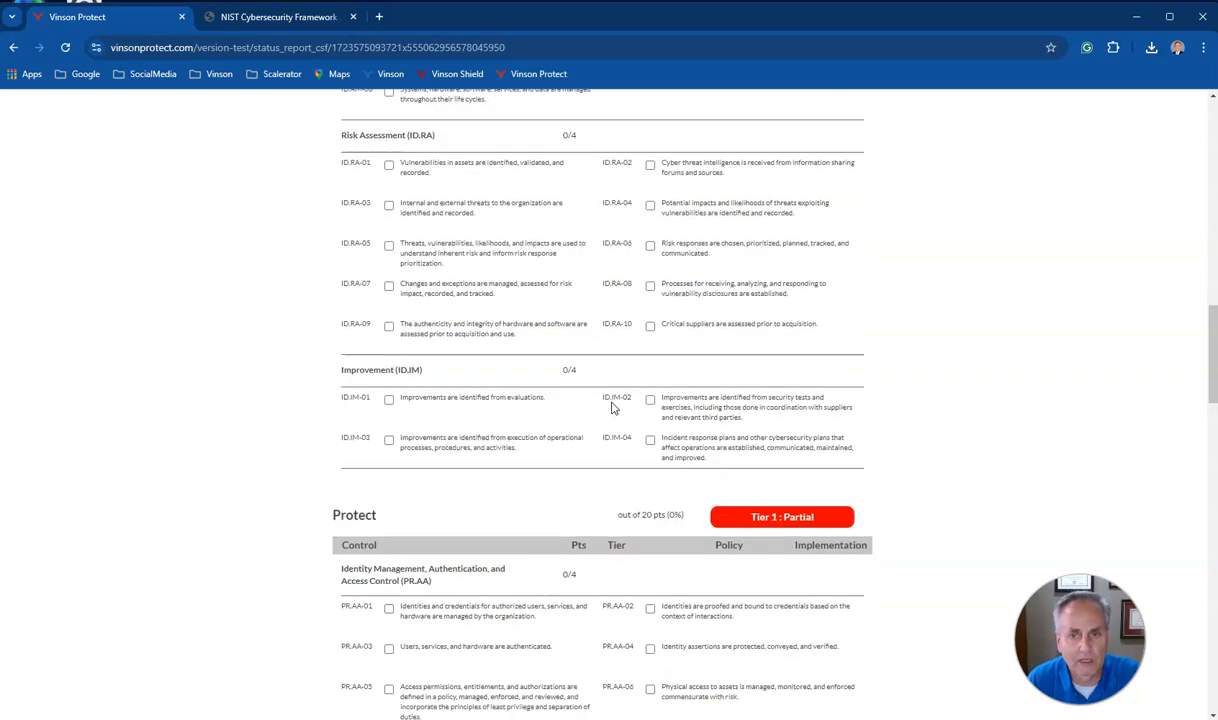
pyautogui.scroll(-10, 613, 407)
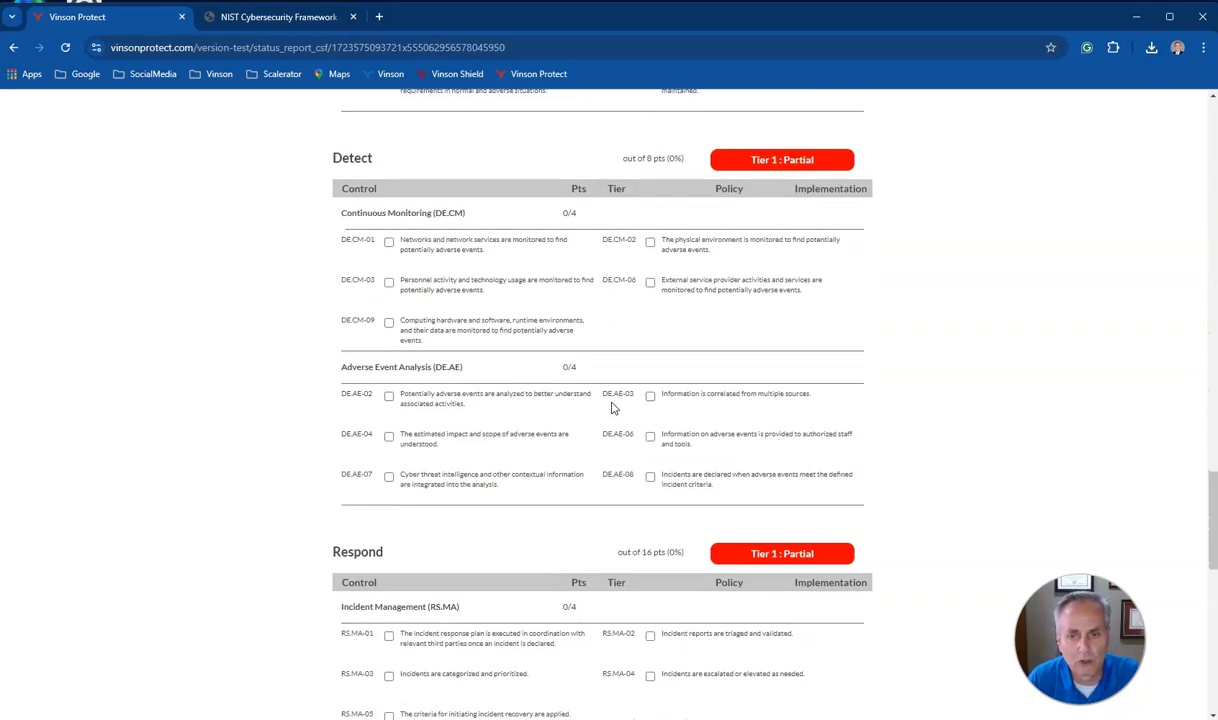
pyautogui.scroll(-10, 613, 407)
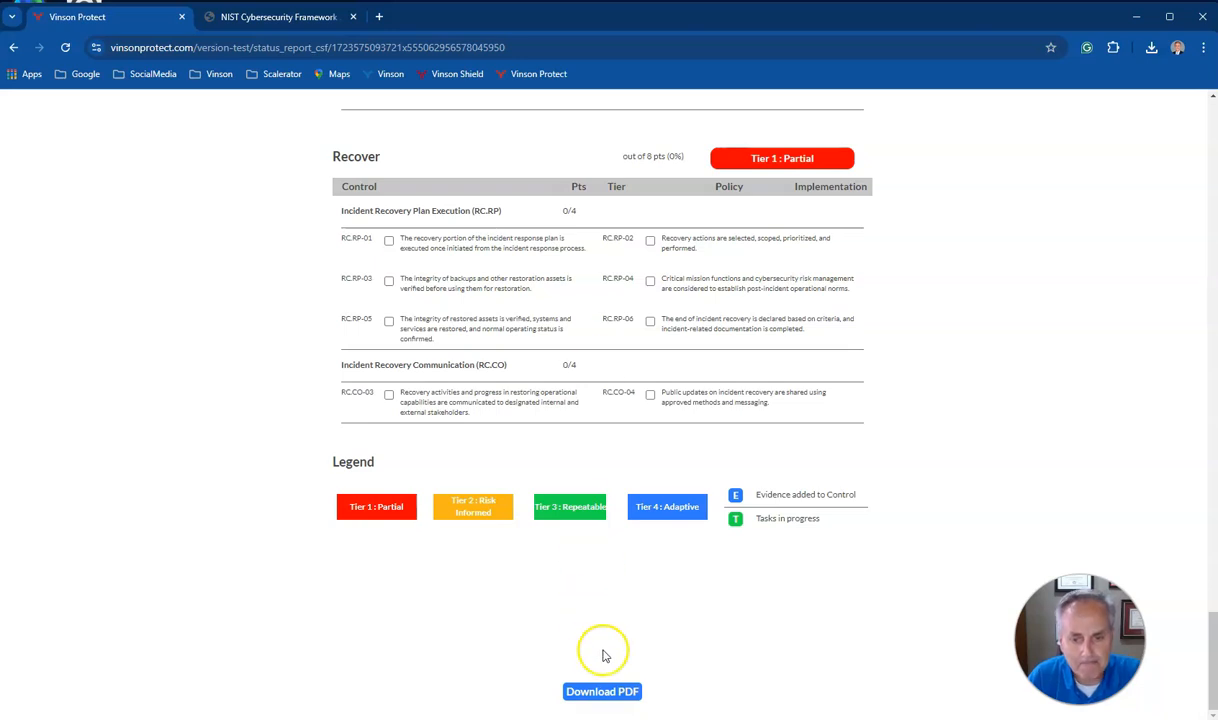
pyautogui.click(603, 692)
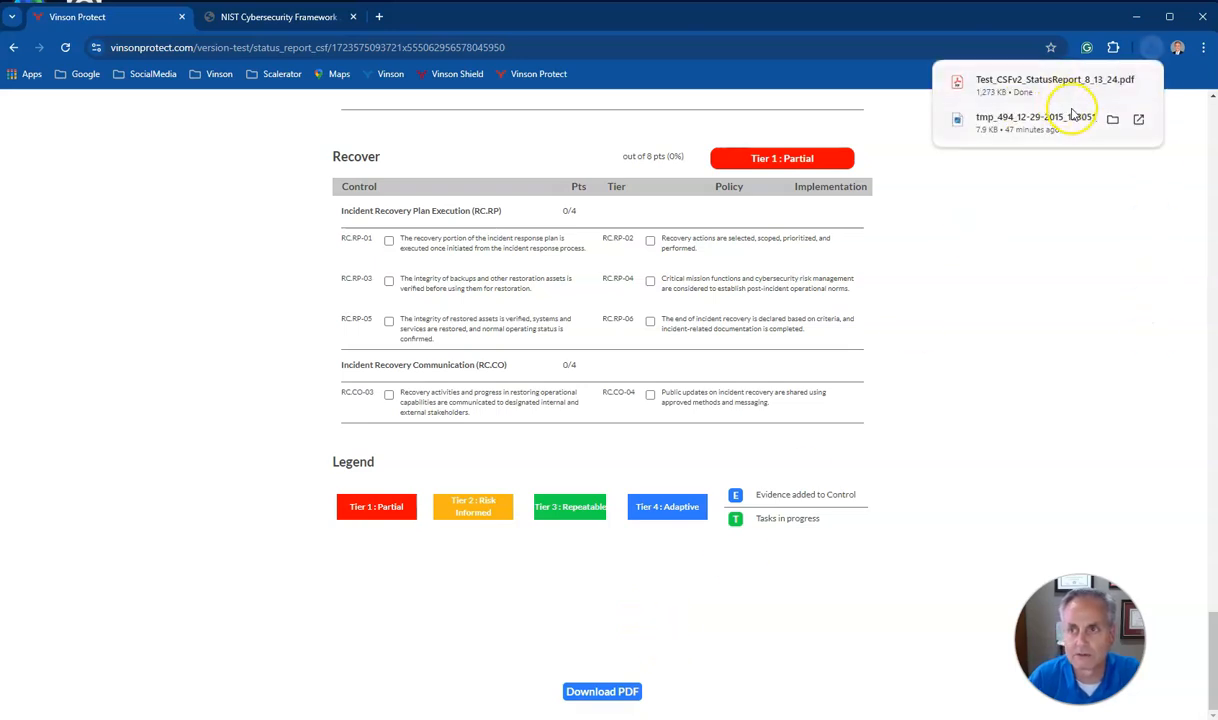
pyautogui.click(998, 85)
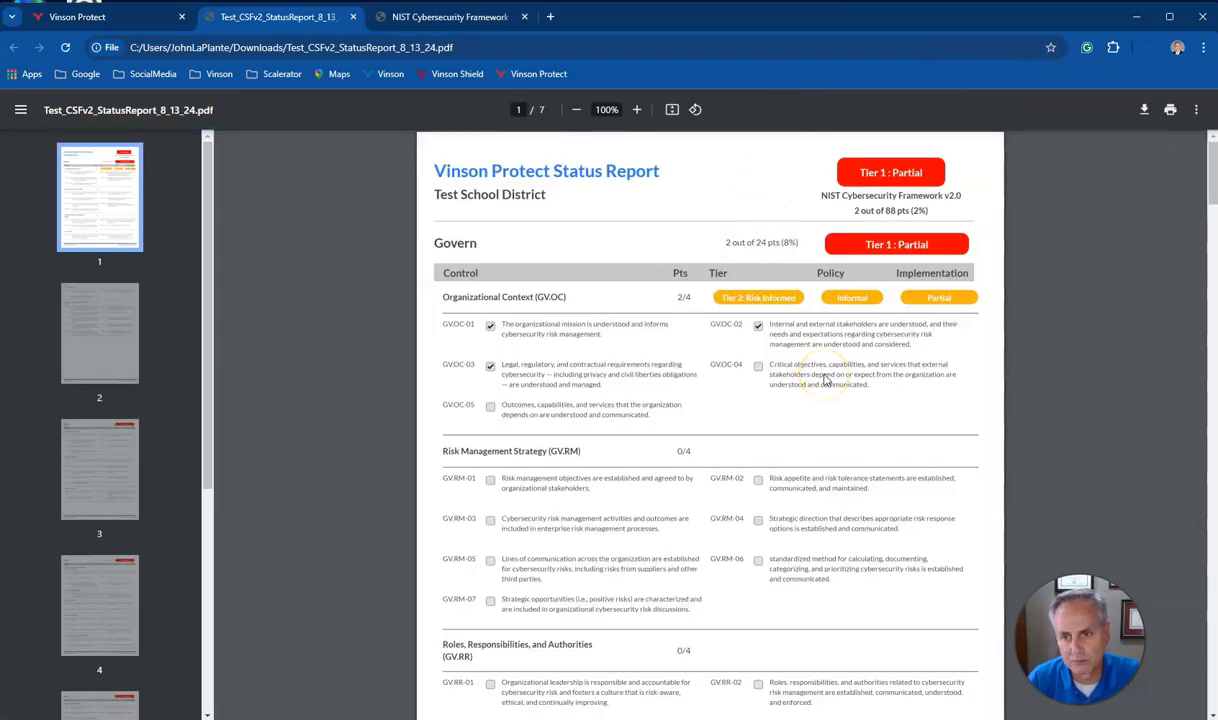
# Review the PDF status report's control tables from Govern through Recover and the closing legend, and return towards the beginning
pyautogui.scroll(-2, 825, 380)
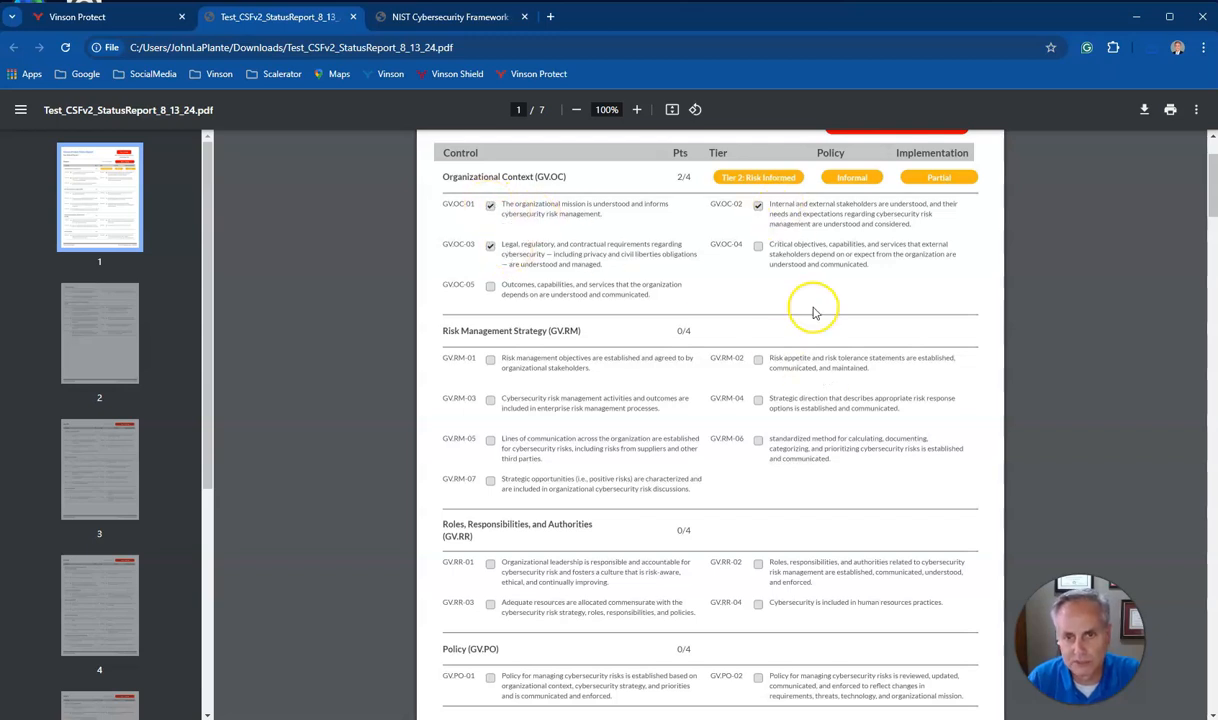
pyautogui.scroll(-15, 813, 313)
pyautogui.scroll(-16, 813, 313)
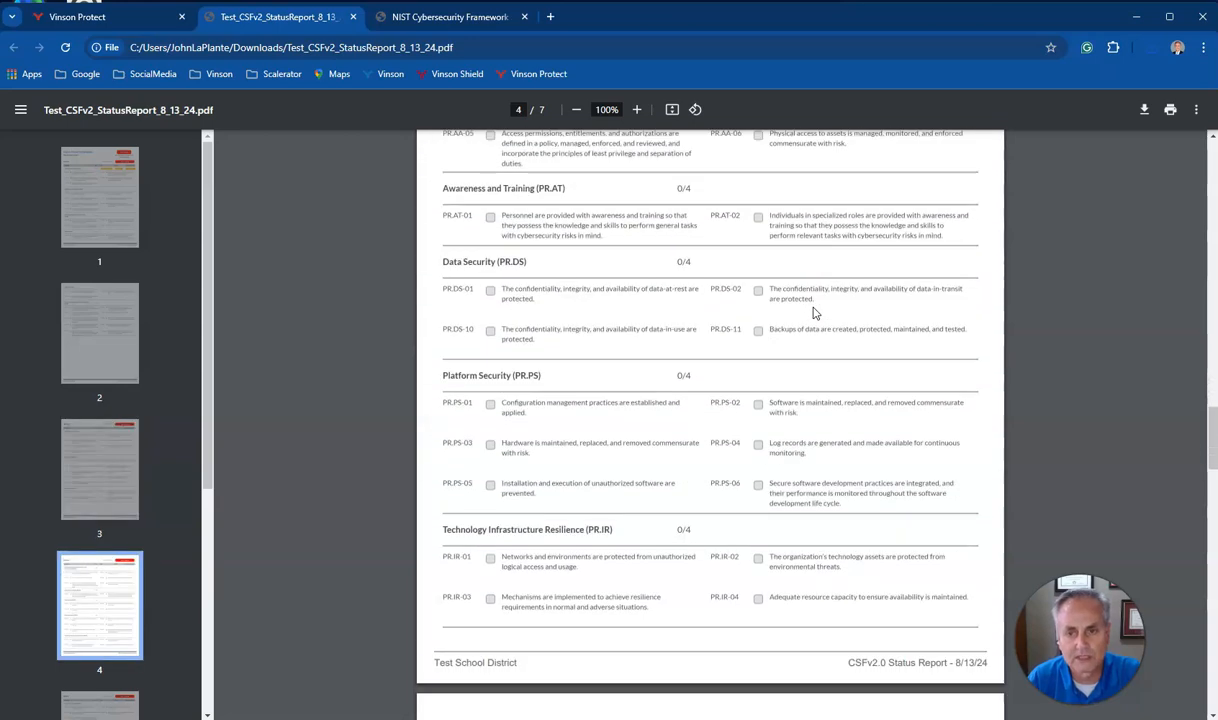
pyautogui.scroll(-4, 813, 313)
pyautogui.scroll(-5, 813, 313)
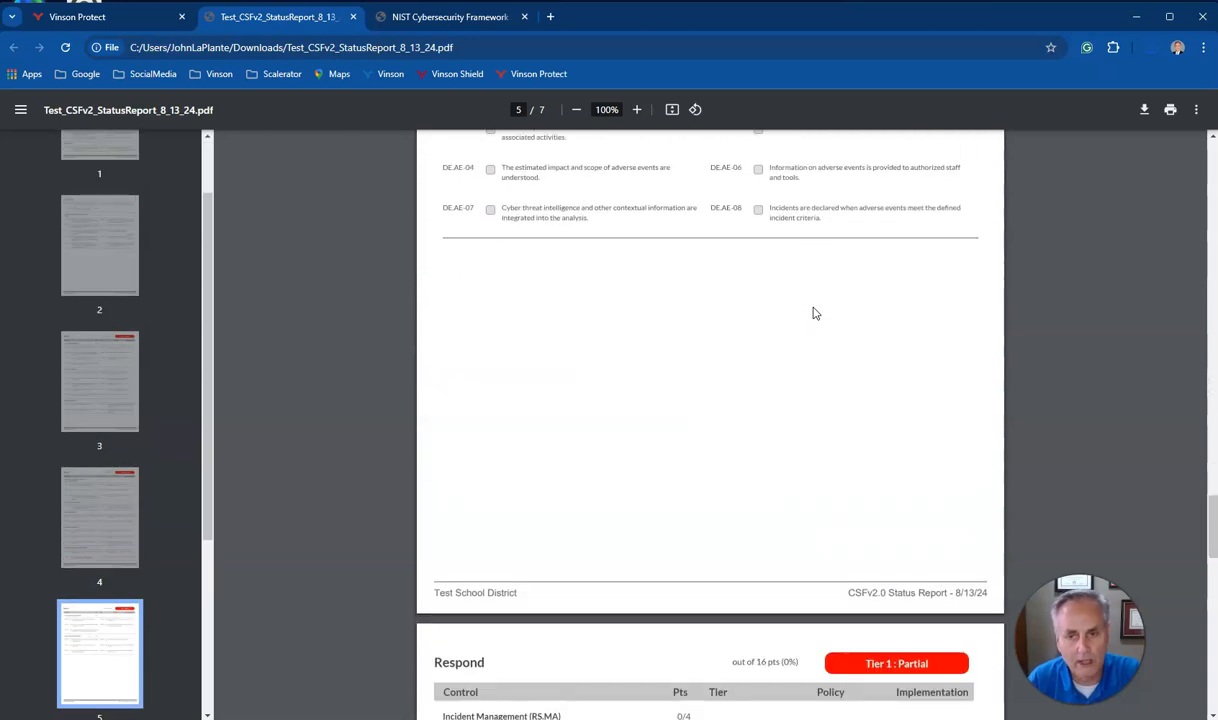
pyautogui.scroll(-4, 813, 313)
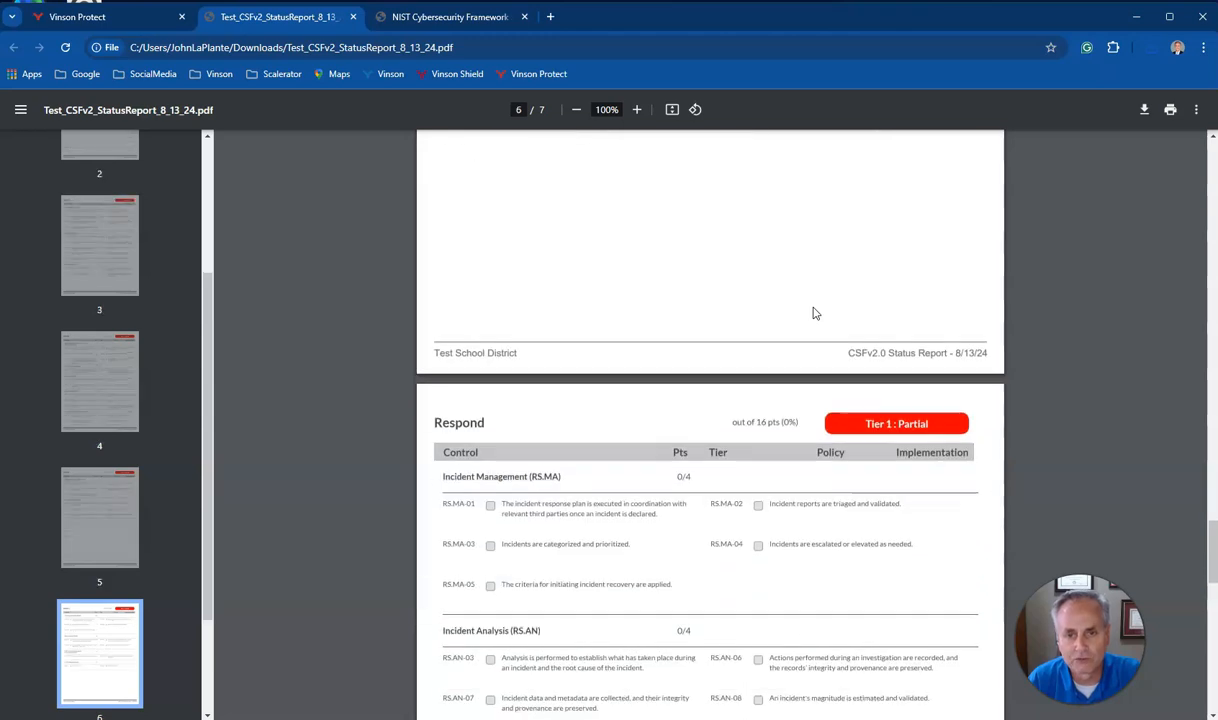
pyautogui.scroll(-11, 813, 313)
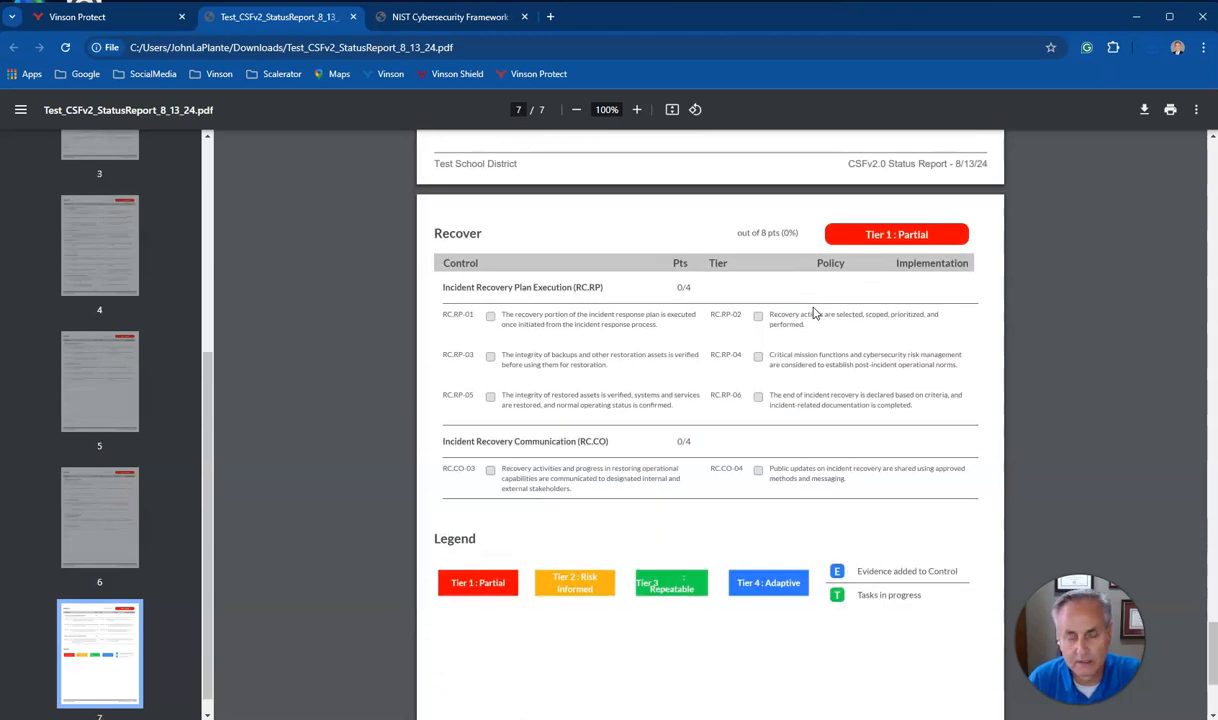
pyautogui.scroll(-1, 813, 313)
pyautogui.scroll(20, 813, 313)
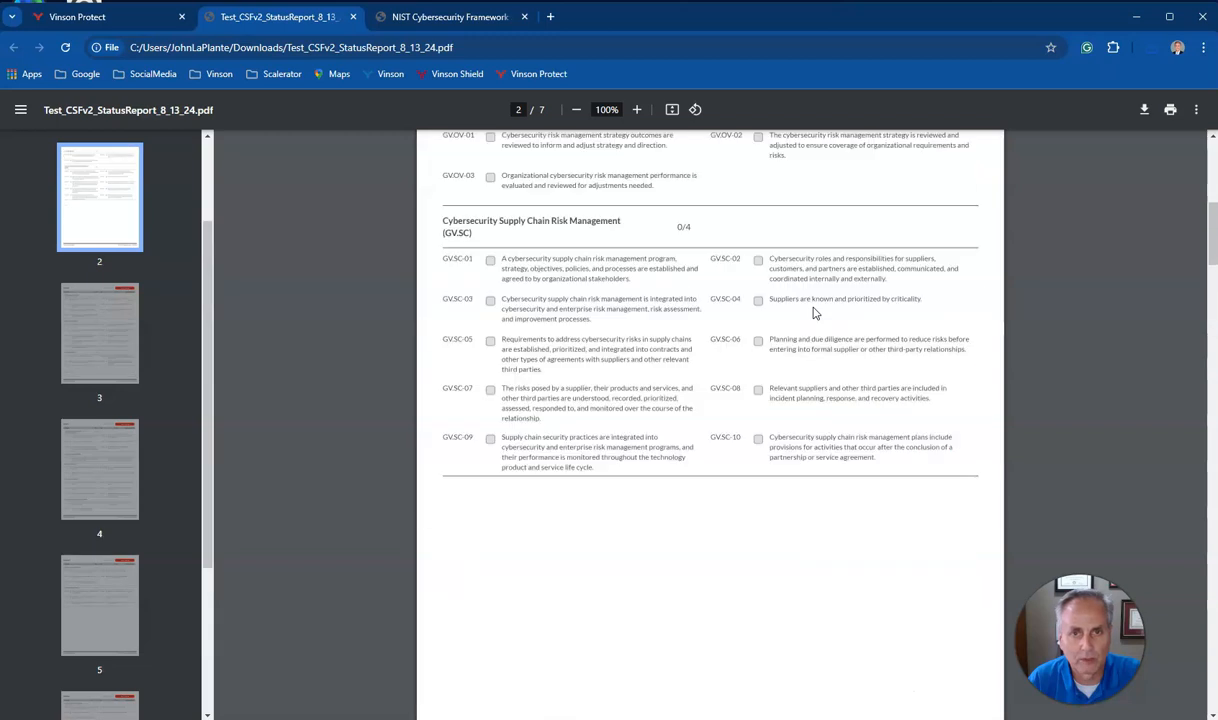